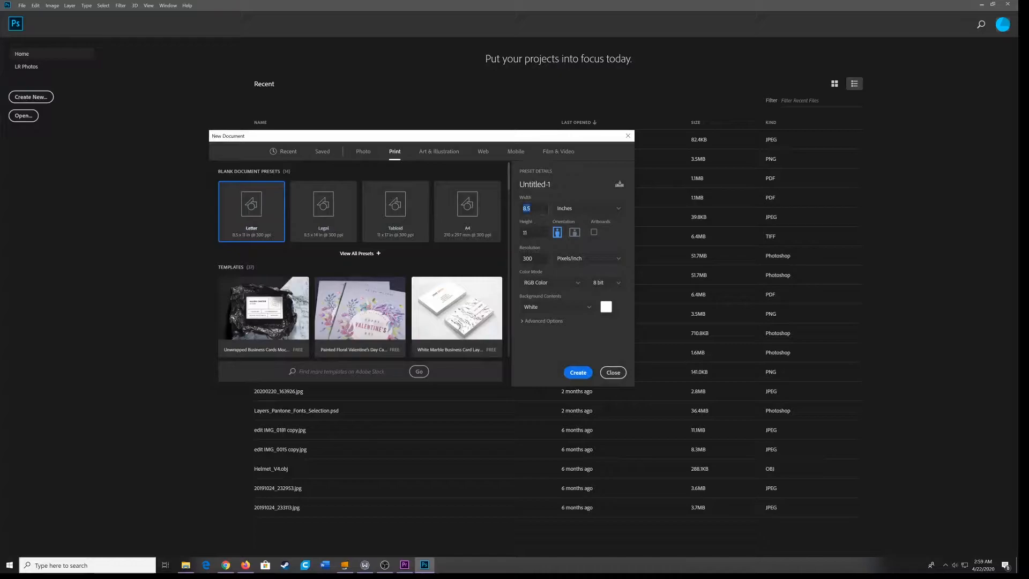
# Create a new print document 14 inches wide by 11 inches high at 300 pixels/inch in CMYK Color
pyautogui.write('14')
pyautogui.click(520, 259)
pyautogui.click(558, 284)
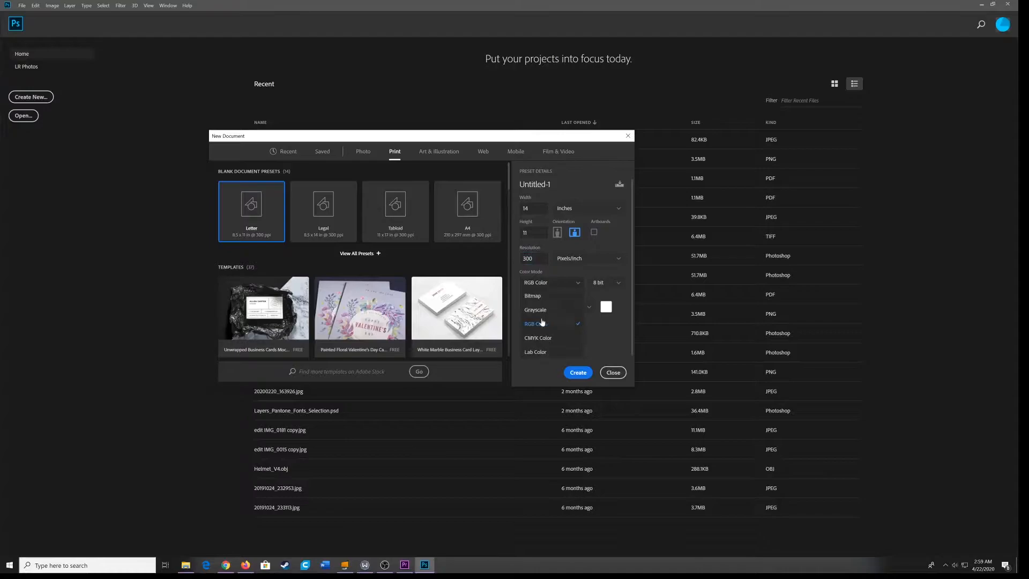
pyautogui.click(540, 339)
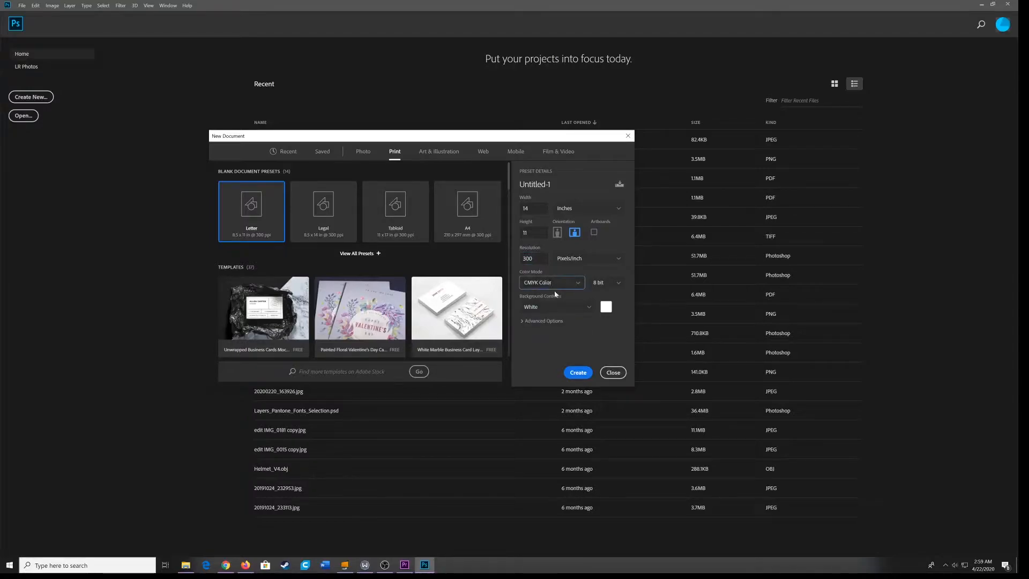
pyautogui.click(577, 371)
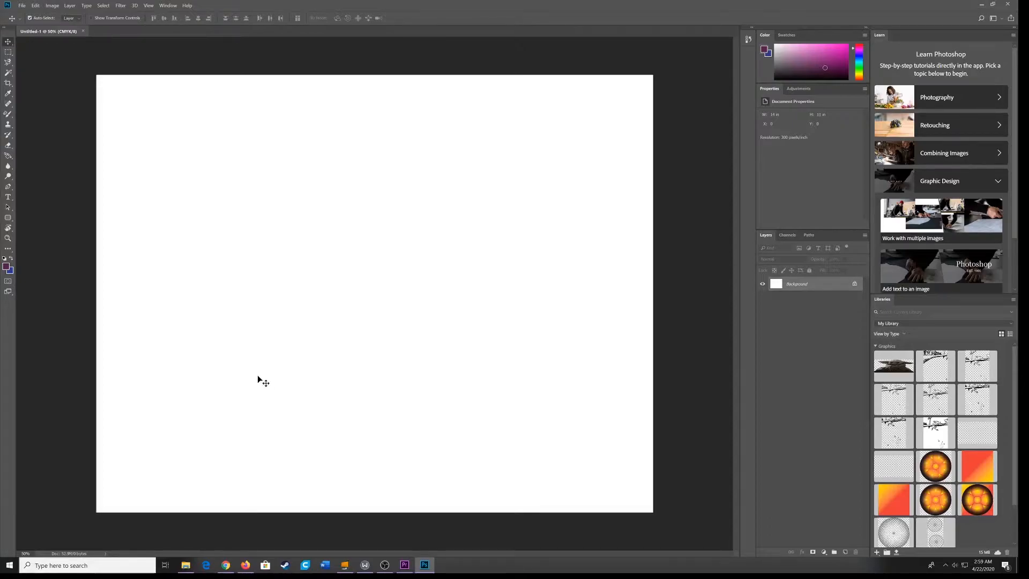
# Place the pink, grey and orange collage template image from the IMAGES folder onto the blank canvas
pyautogui.click(185, 564)
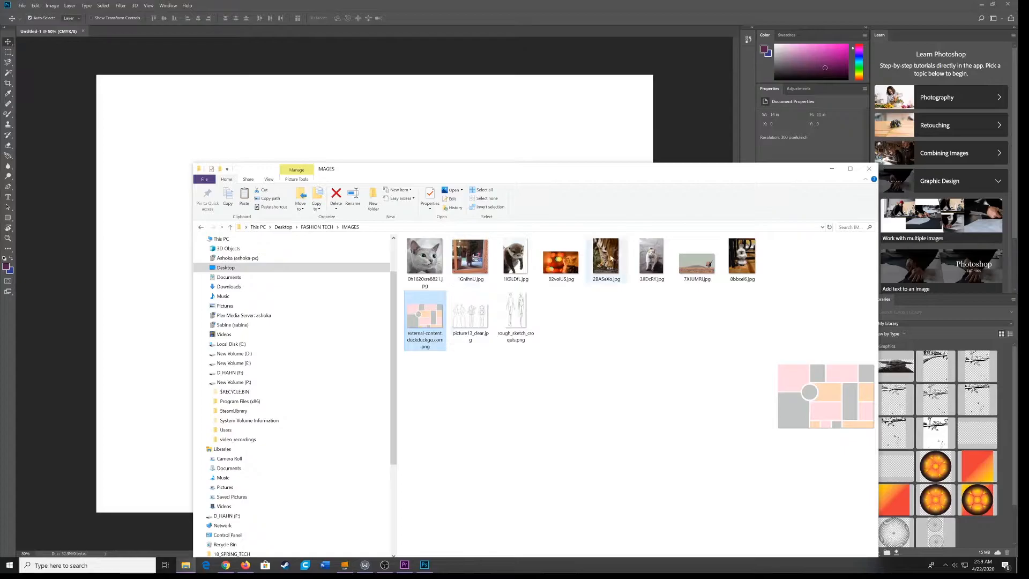
pyautogui.moveTo(594, 176); pyautogui.dragTo(741, 200)
pyautogui.moveTo(588, 343); pyautogui.dragTo(281, 232)
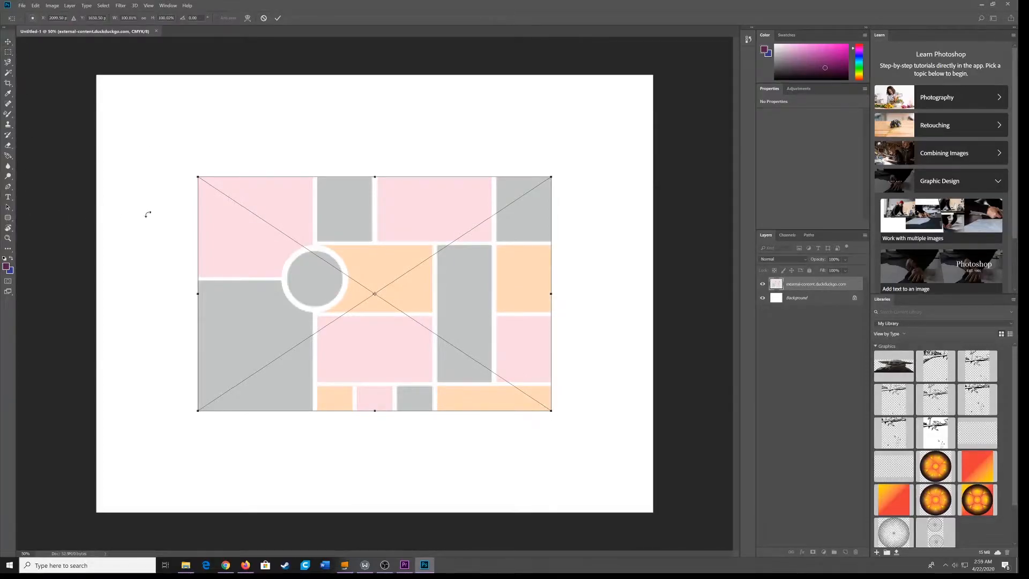
# Enlarge the placed template to about 192% so it covers the whole canvas, adjust its position and commit the transform
pyautogui.moveTo(558, 168); pyautogui.dragTo(709, 99)
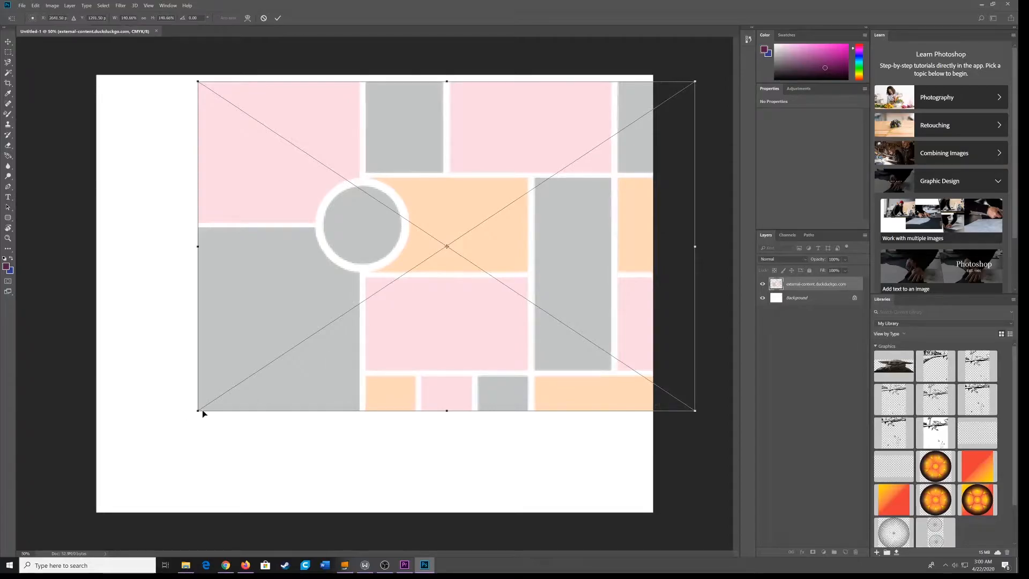
pyautogui.moveTo(195, 413); pyautogui.dragTo(45, 537)
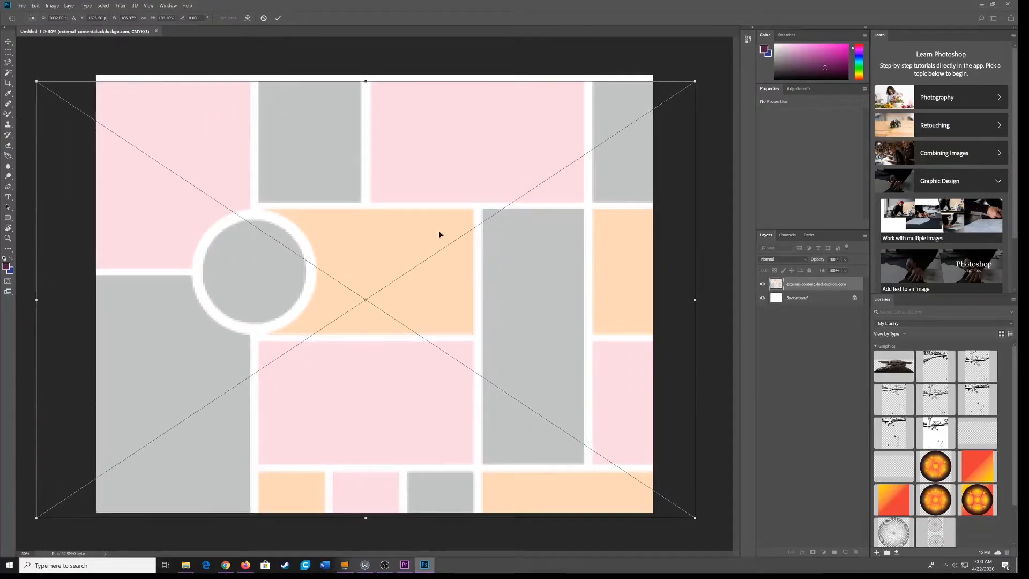
pyautogui.moveTo(694, 81); pyautogui.dragTo(715, 68)
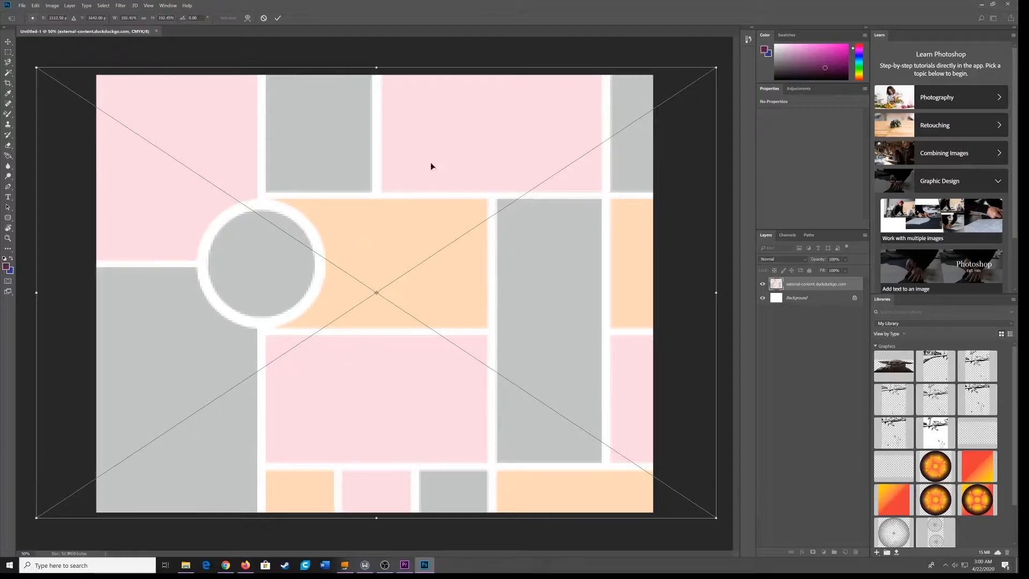
pyautogui.moveTo(409, 176)
pyautogui.mouseDown()
pyautogui.moveTo(445, 176)
pyautogui.moveTo(399, 186)
pyautogui.mouseUp()
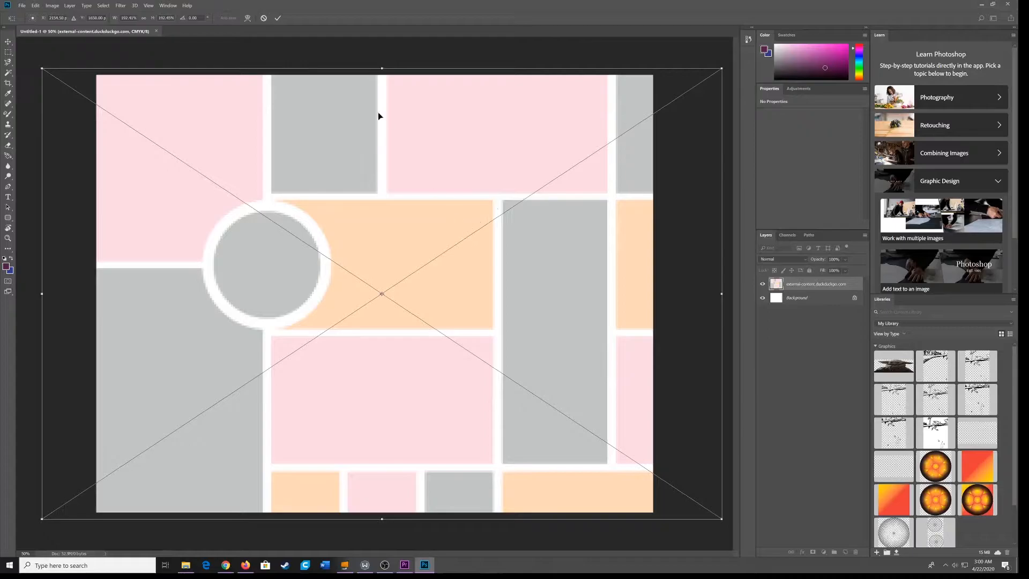
pyautogui.click(277, 18)
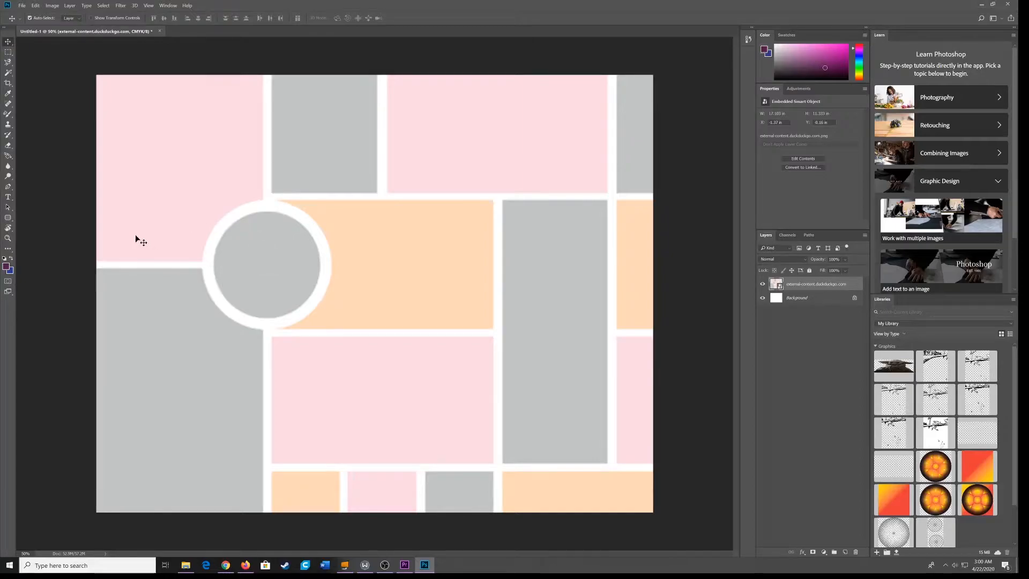
# Set up the Ellipse tool with no fill and a white 82 px stroke
pyautogui.click(7, 218)
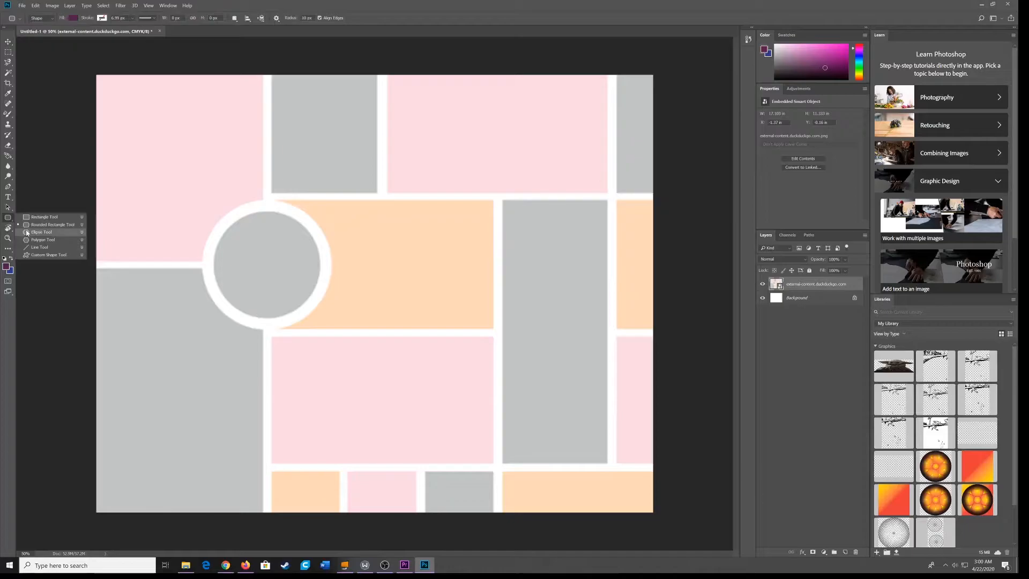
pyautogui.click(28, 232)
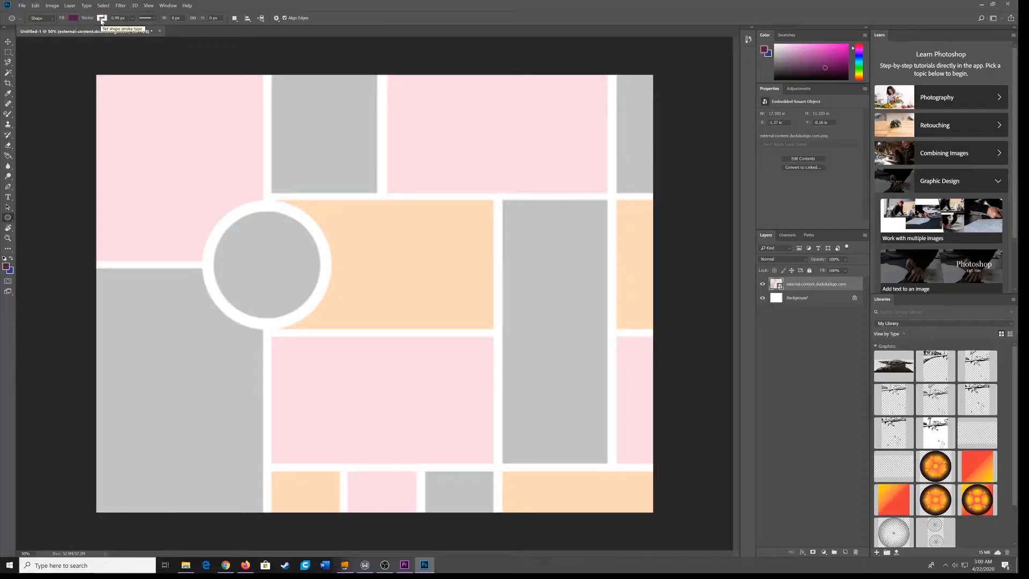
pyautogui.moveTo(174, 145); pyautogui.dragTo(336, 276)
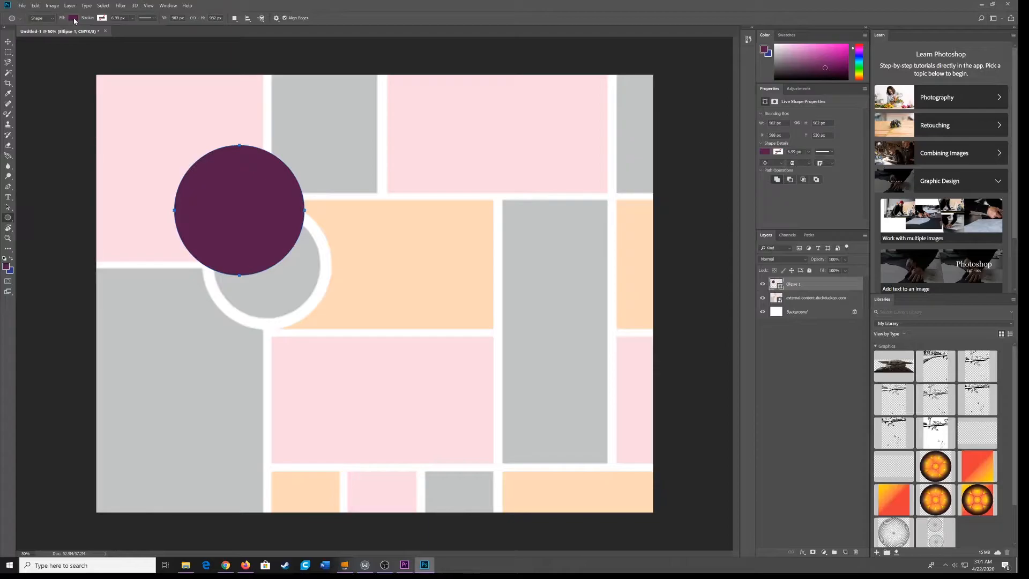
pyautogui.hotkey('ctrl', 'z')
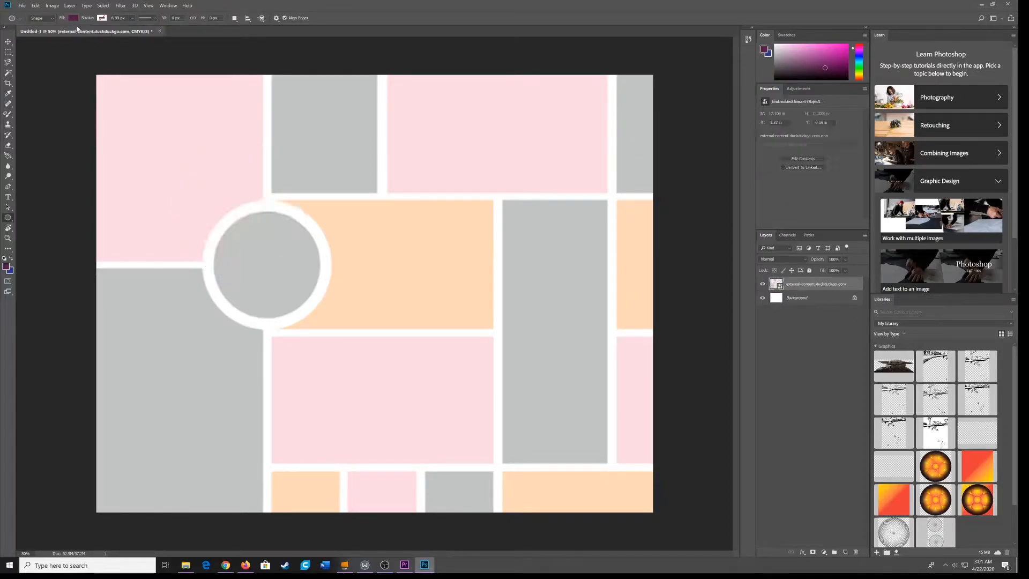
pyautogui.click(76, 19)
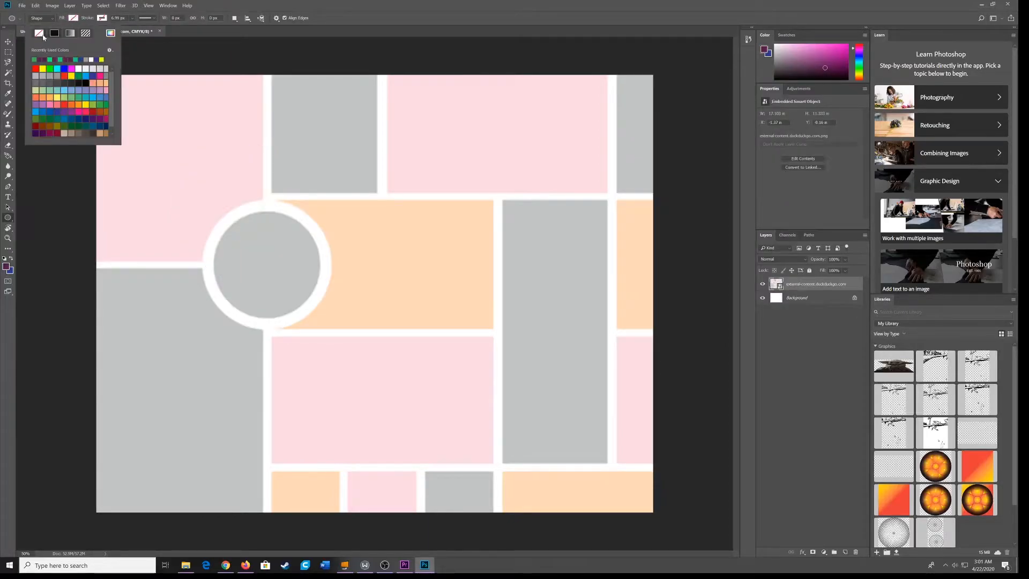
pyautogui.click(104, 20)
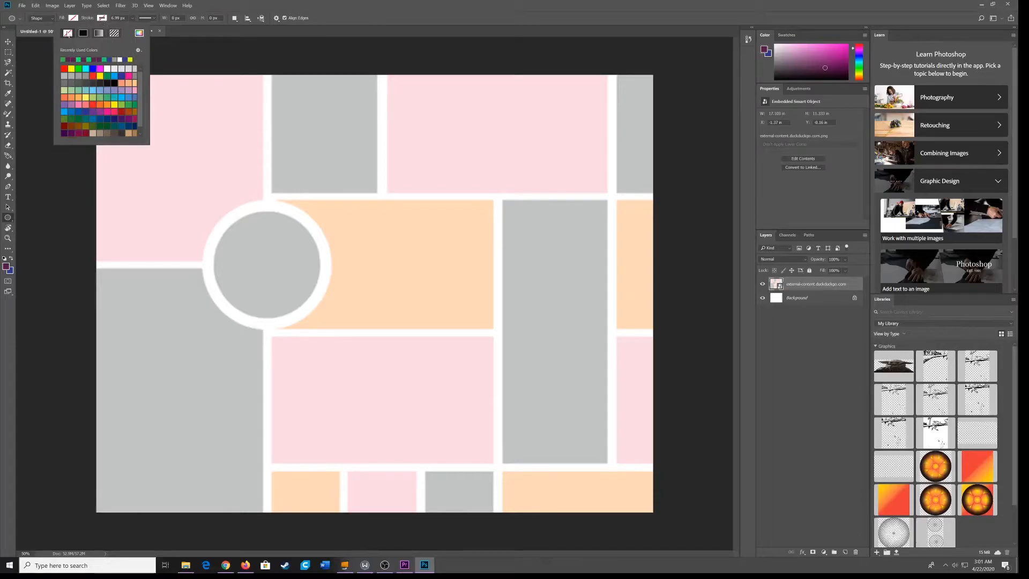
pyautogui.click(108, 68)
pyautogui.click(133, 21)
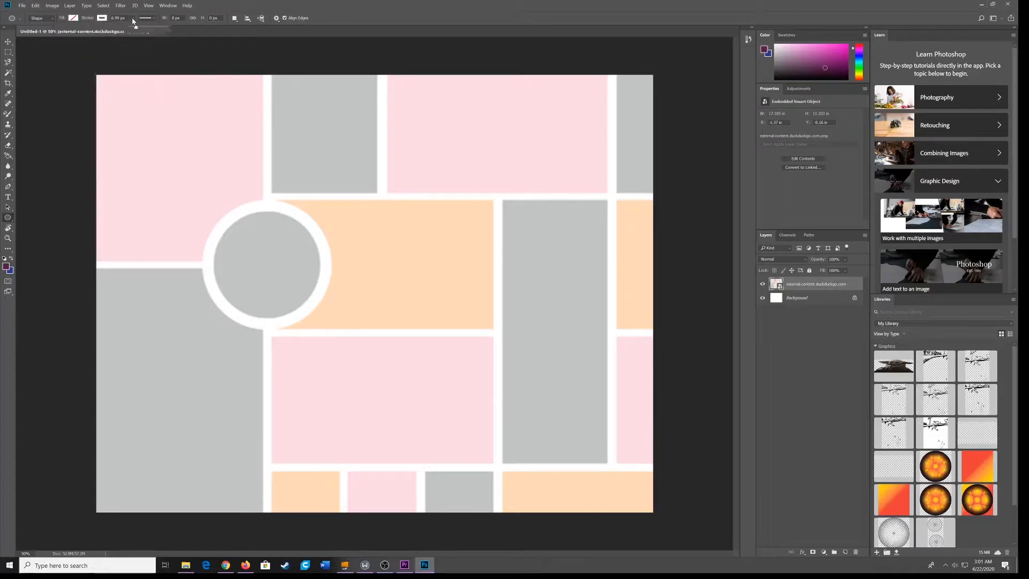
pyautogui.click(120, 19)
pyautogui.write('82')
# Draw a circular ring about 1010 px across and move it roughly over the template's circle
pyautogui.moveTo(207, 191); pyautogui.dragTo(358, 327)
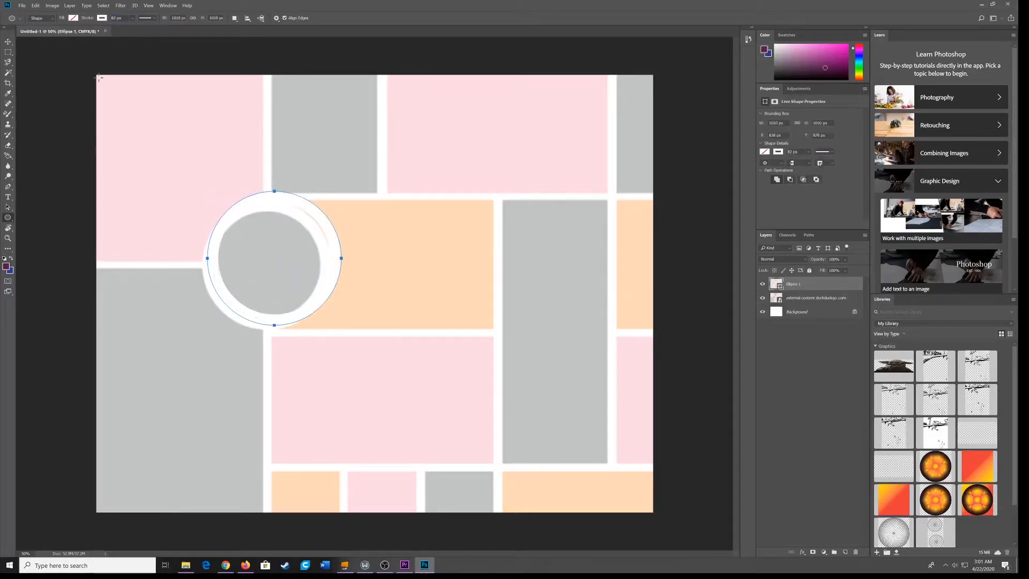
pyautogui.press('v')
pyautogui.moveTo(316, 211); pyautogui.dragTo(307, 241)
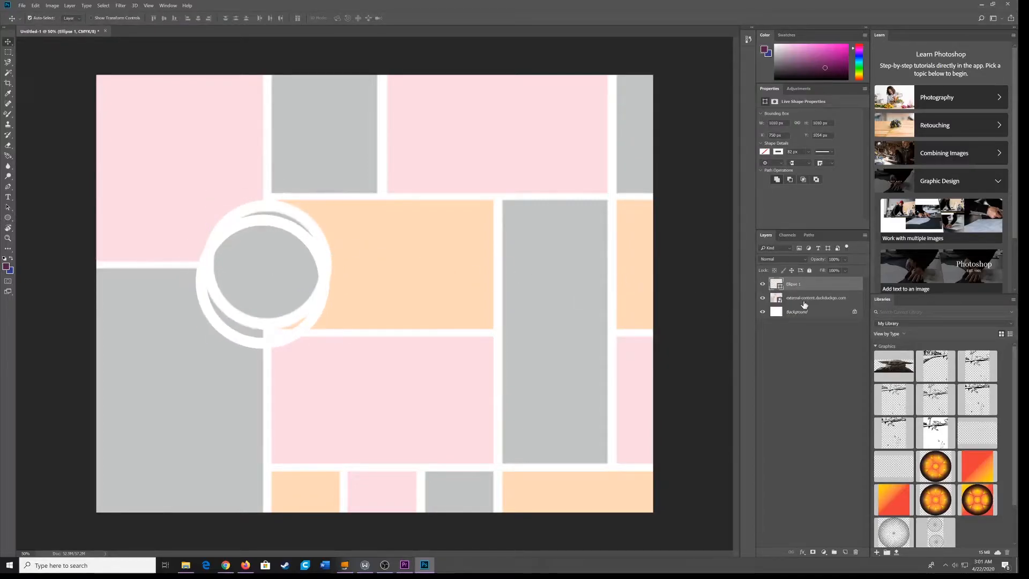
# Lower the opacity of the collage template layer to 39%
pyautogui.click(802, 300)
pyautogui.click(762, 298)
pyautogui.click(763, 298)
pyautogui.click(763, 298)
pyautogui.click(763, 298)
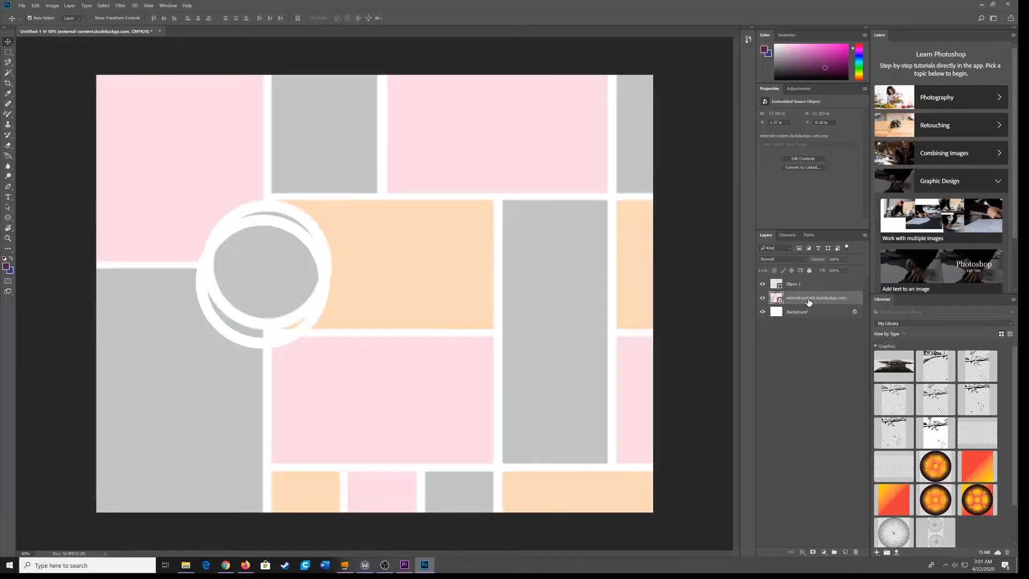
pyautogui.click(845, 259)
pyautogui.click(837, 269)
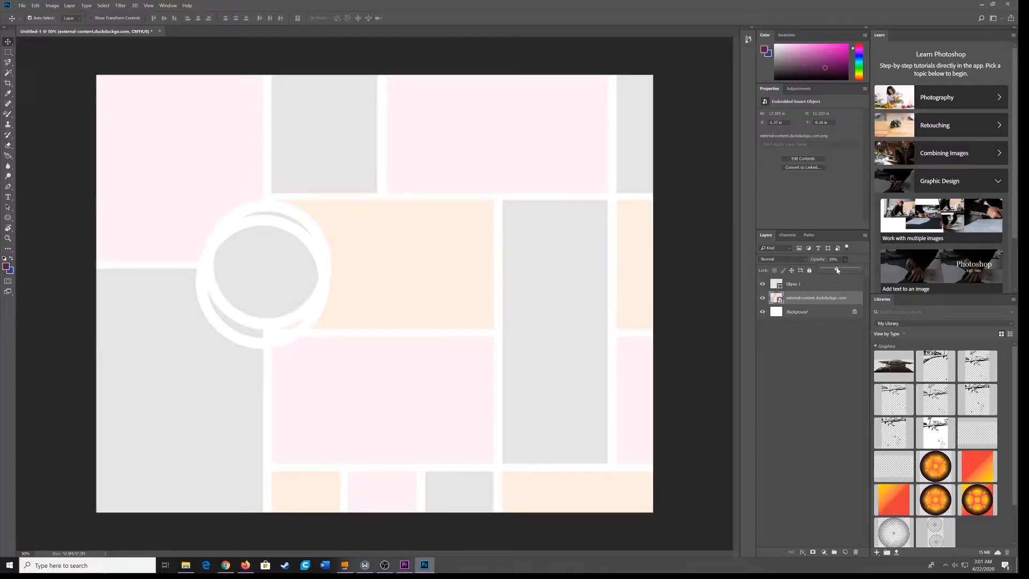
# Align the white ring with the template's circle, fine-tune its size with Free Transform and commit it
pyautogui.click(323, 289)
pyautogui.moveTo(323, 289)
pyautogui.mouseDown()
pyautogui.moveTo(360, 259)
pyautogui.moveTo(326, 270)
pyautogui.mouseUp()
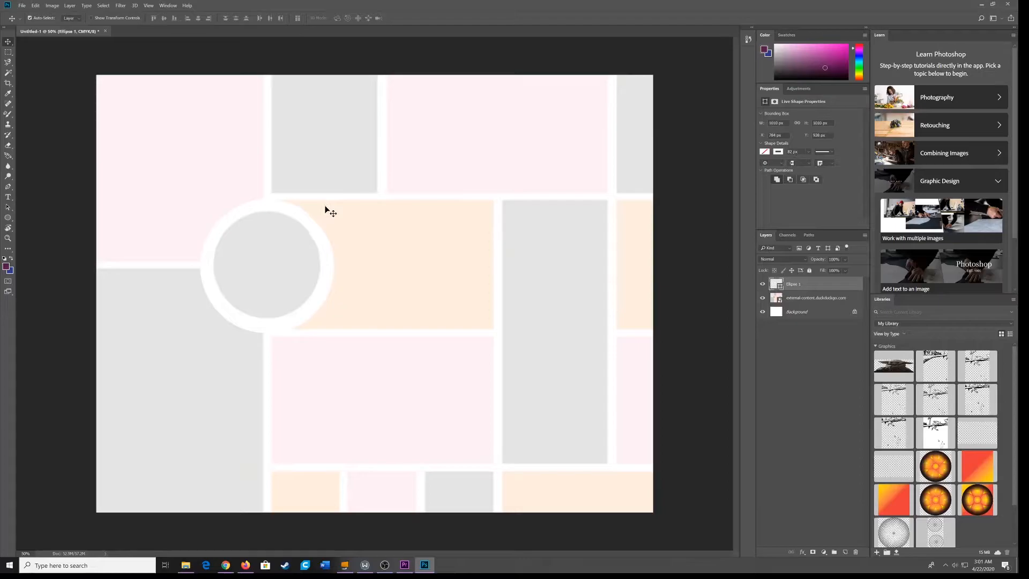
pyautogui.hotkey('ctrl', 't')
pyautogui.moveTo(335, 199)
pyautogui.mouseDown()
pyautogui.moveTo(351, 191)
pyautogui.moveTo(329, 196)
pyautogui.moveTo(354, 200)
pyautogui.moveTo(340, 202)
pyautogui.mouseUp()
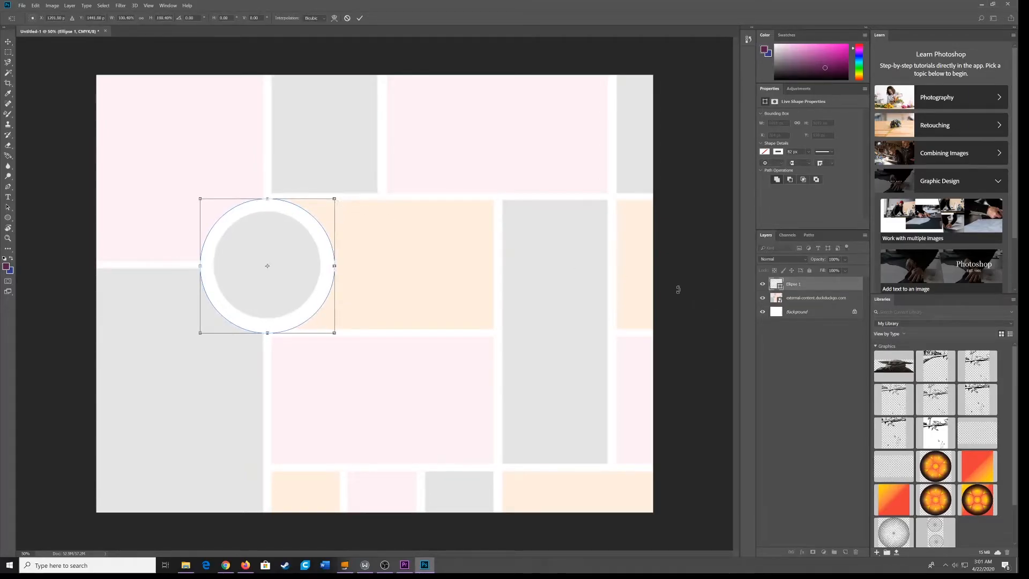
pyautogui.click(359, 19)
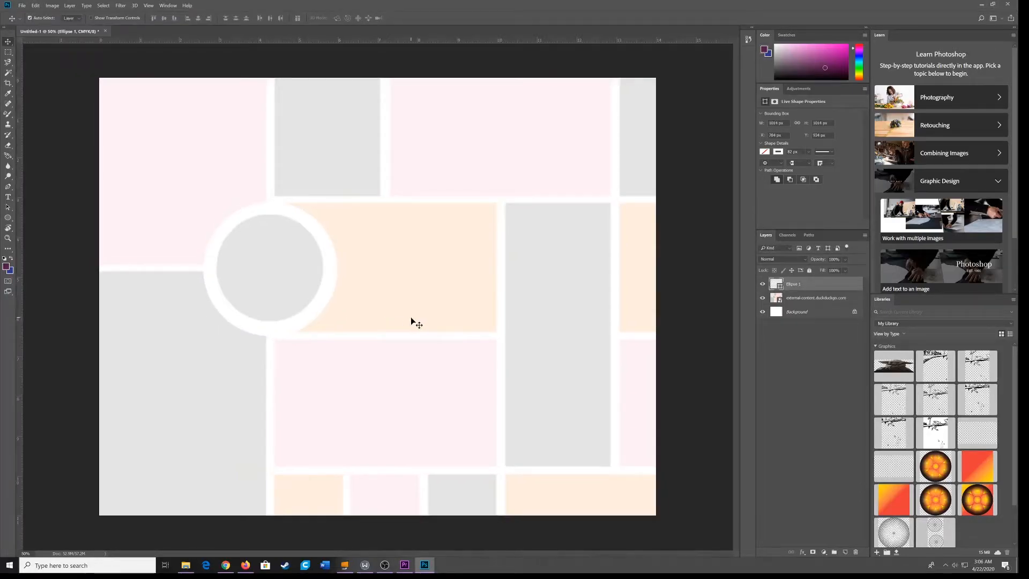
# Place the grey cat photo over the circle at about 24% scale and move its layer beneath the ring layer
pyautogui.click(186, 565)
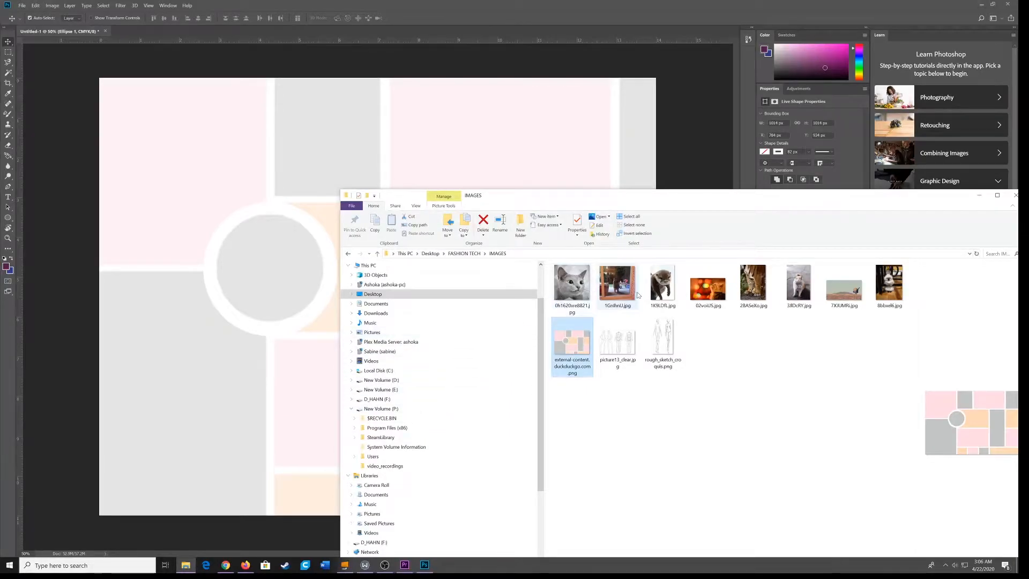
pyautogui.moveTo(571, 282); pyautogui.dragTo(277, 269)
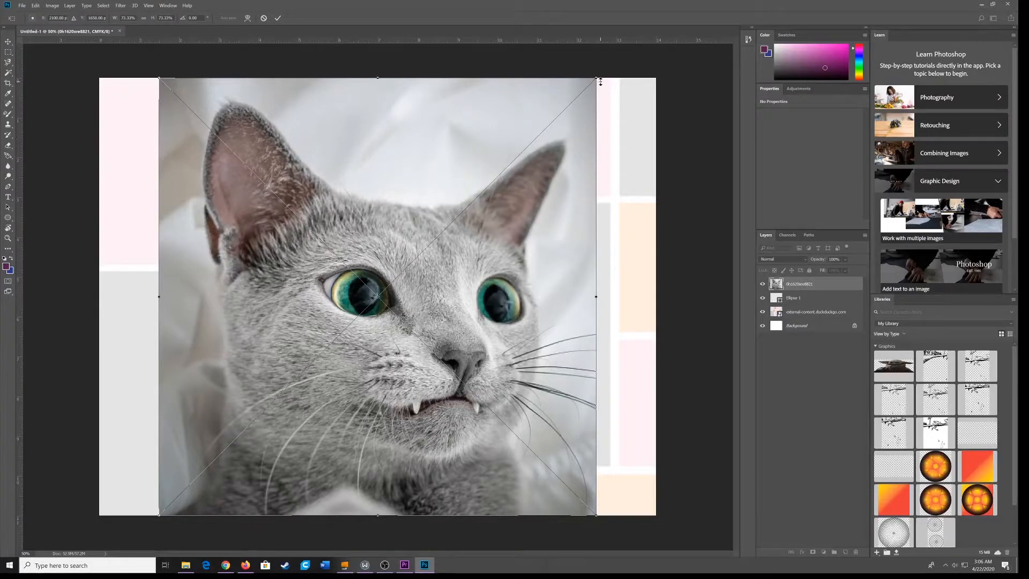
pyautogui.moveTo(598, 76); pyautogui.dragTo(290, 214)
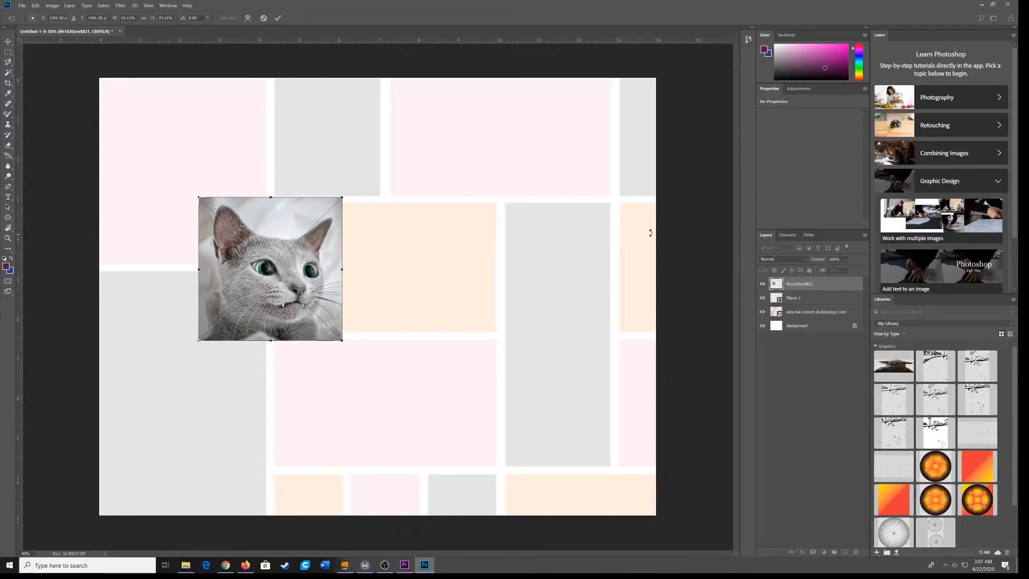
pyautogui.click(278, 18)
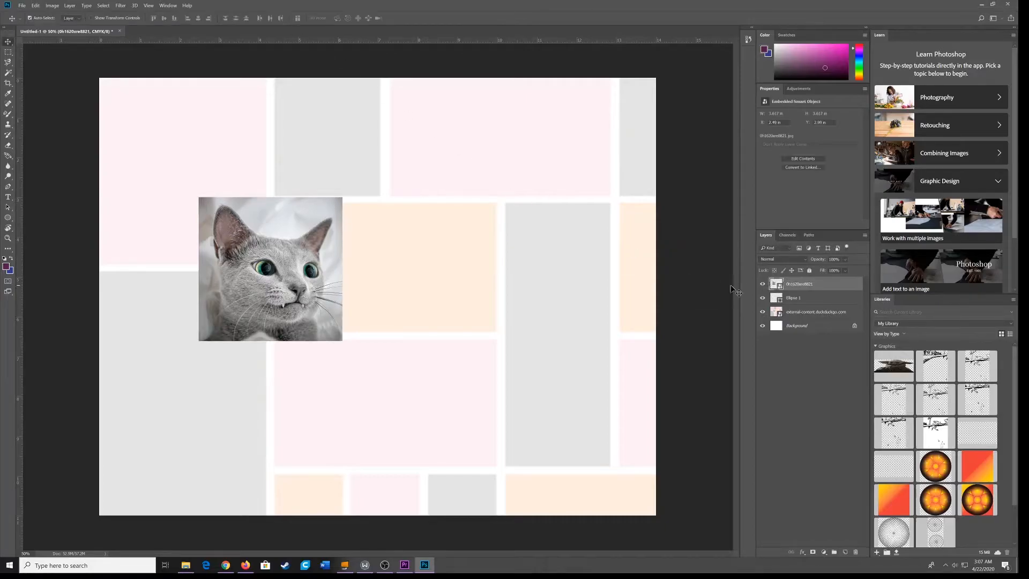
pyautogui.moveTo(806, 288); pyautogui.dragTo(807, 306)
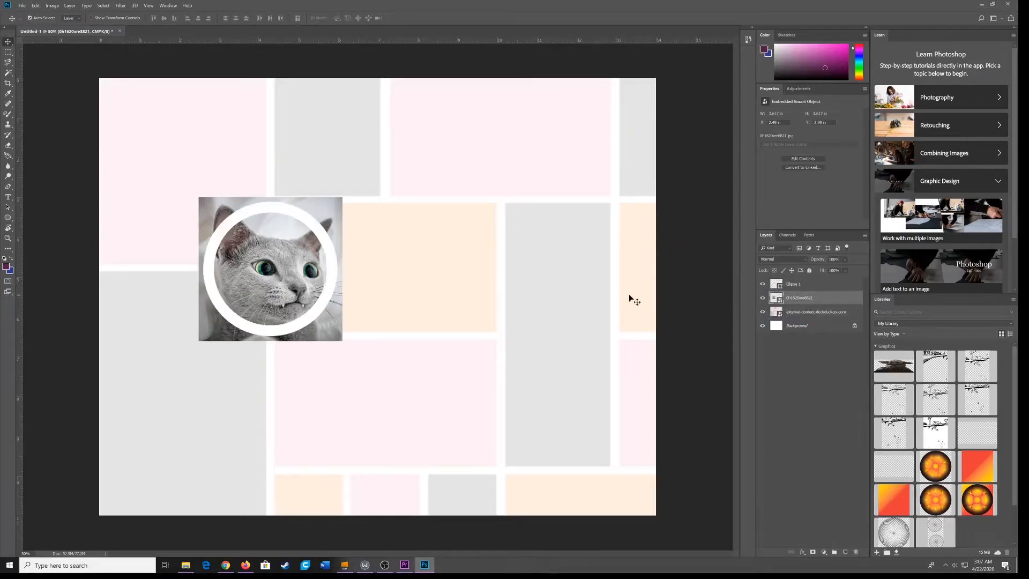
# Scale the cat photo down to about 20% and centre it within the white ring
pyautogui.moveTo(273, 280); pyautogui.dragTo(273, 271)
pyautogui.hotkey('ctrl', 't')
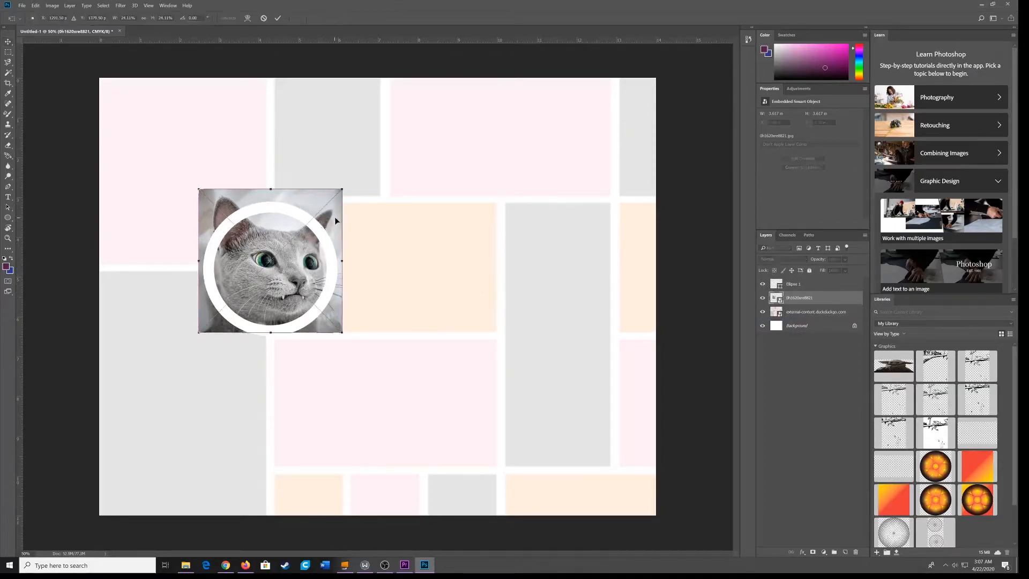
pyautogui.moveTo(339, 196); pyautogui.dragTo(329, 212)
pyautogui.moveTo(328, 212); pyautogui.dragTo(315, 216)
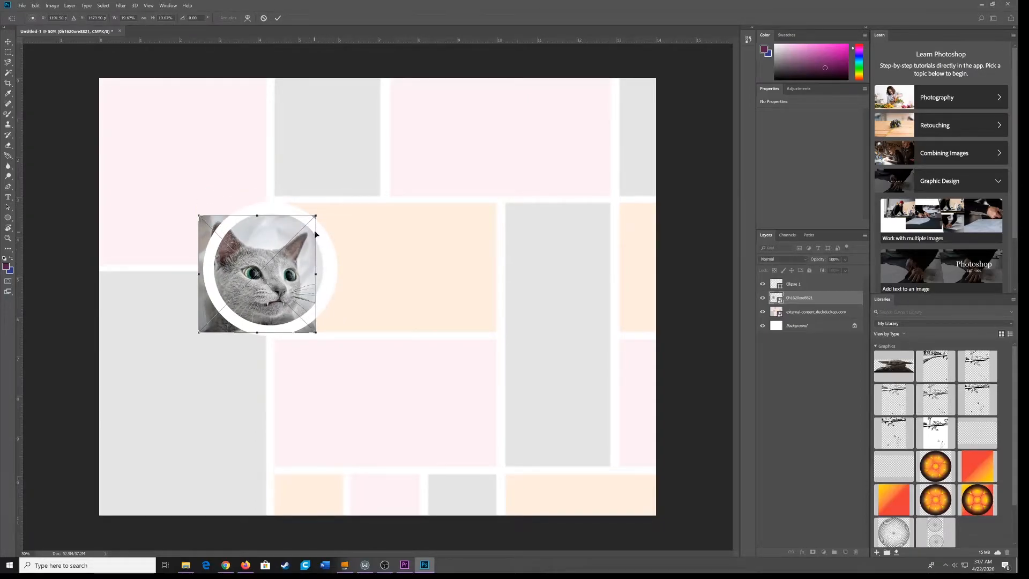
pyautogui.moveTo(260, 249); pyautogui.dragTo(271, 247)
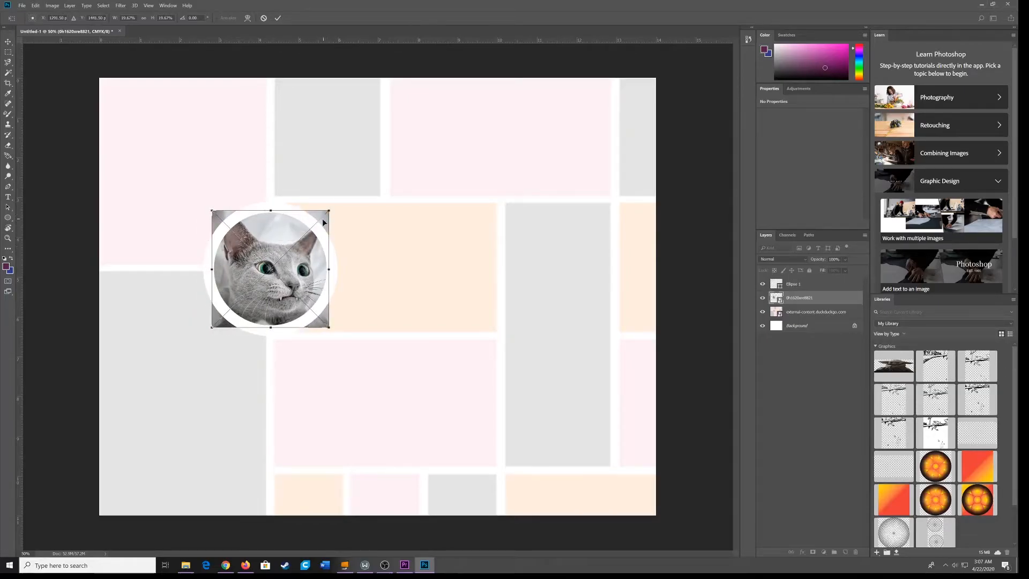
pyautogui.click(278, 19)
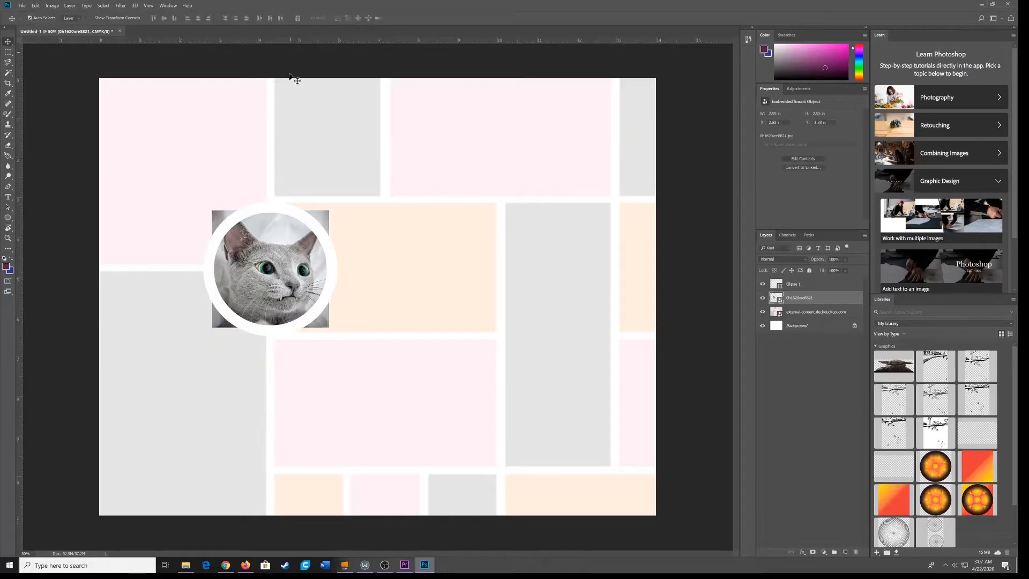
# Choose the Eraser tool and rasterize the grey cat photo's layer
pyautogui.click(8, 145)
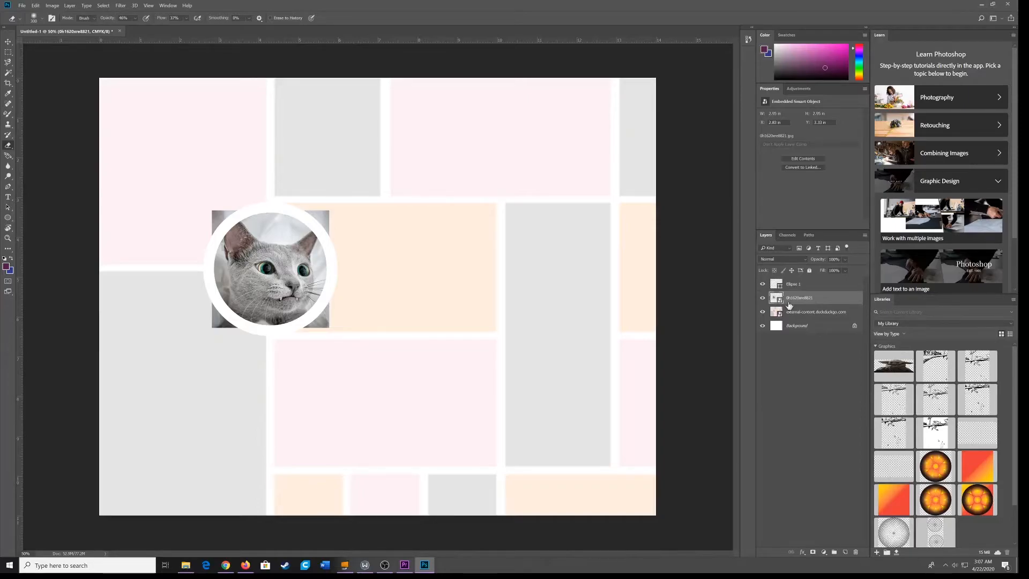
pyautogui.rightClick(823, 301)
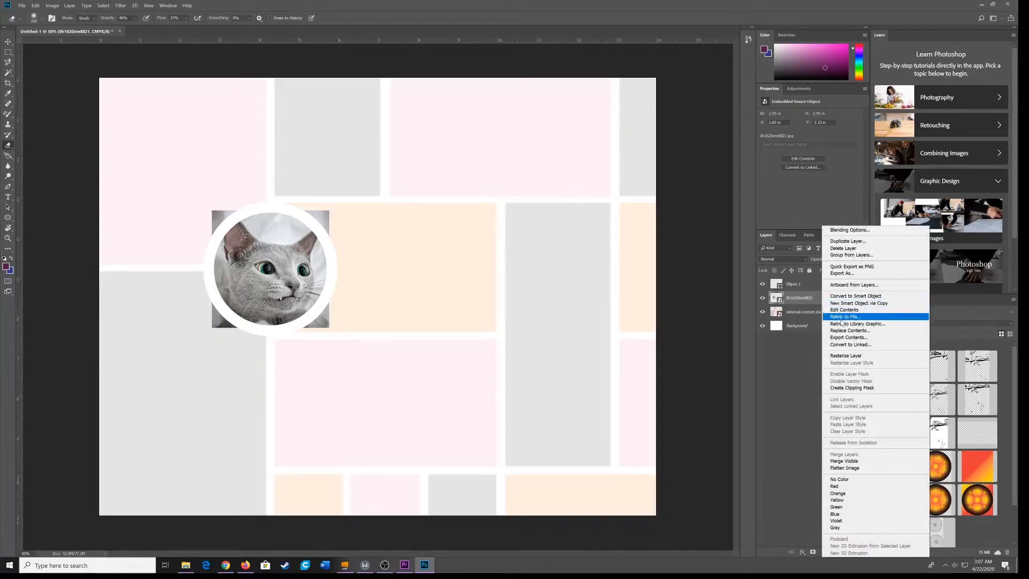
pyautogui.click(847, 356)
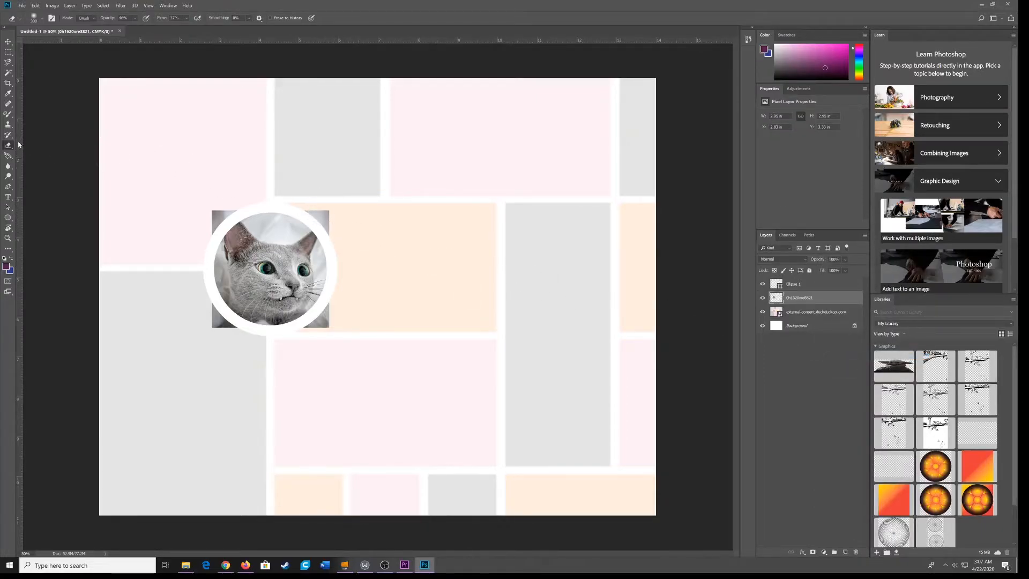
# Set the eraser's hardness, opacity and flow to 100%, trying a stroke on the cat photo
pyautogui.click(44, 19)
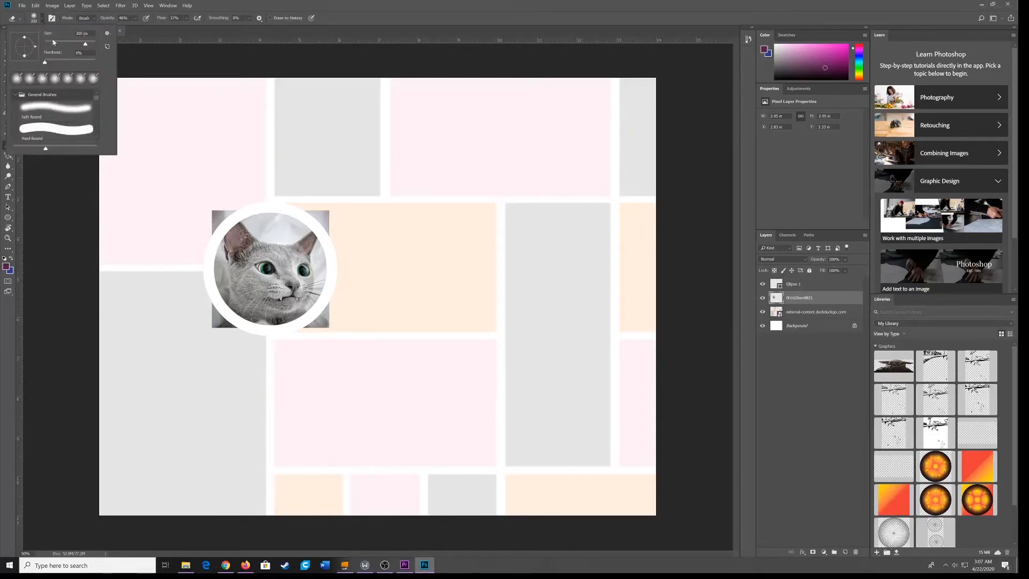
pyautogui.moveTo(87, 63)
pyautogui.mouseDown()
pyautogui.moveTo(97, 63)
pyautogui.moveTo(52, 64)
pyautogui.moveTo(74, 64)
pyautogui.mouseUp()
pyautogui.press('Return')
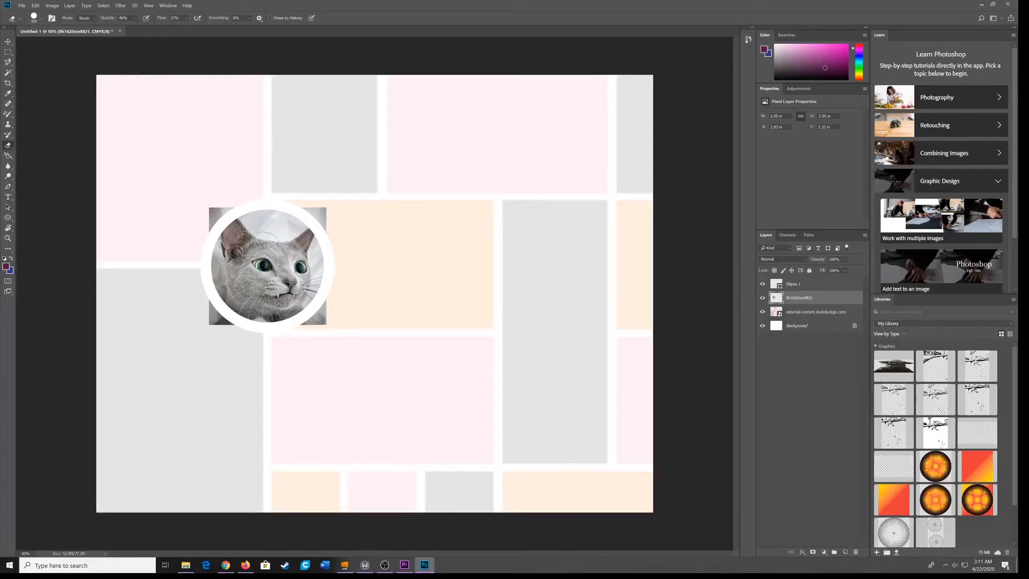
pyautogui.moveTo(266, 236)
pyautogui.mouseDown()
pyautogui.moveTo(273, 272)
pyautogui.moveTo(268, 251)
pyautogui.moveTo(279, 263)
pyautogui.moveTo(246, 246)
pyautogui.mouseUp()
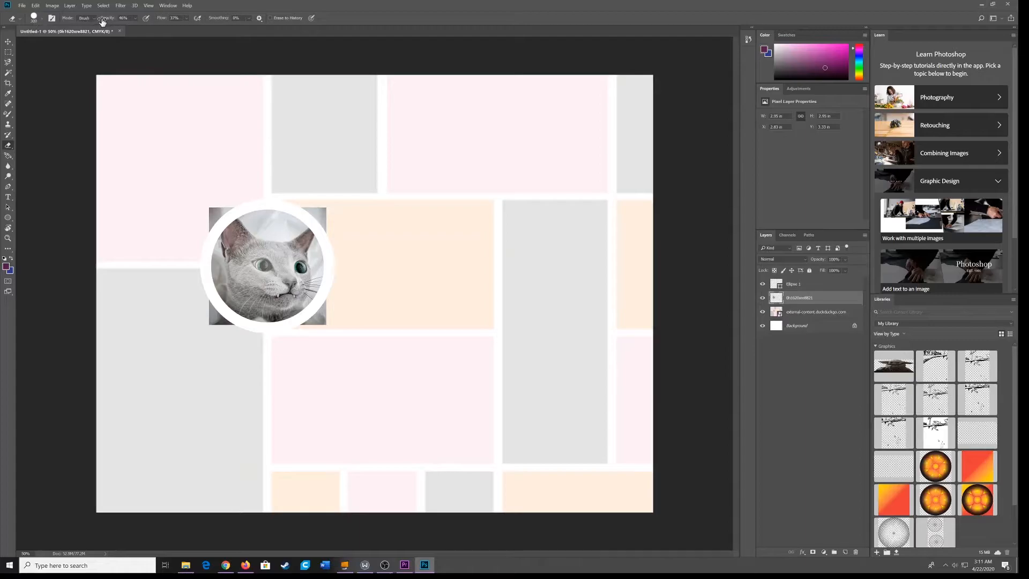
pyautogui.click(135, 19)
pyautogui.click(187, 19)
# Try a full-strength erase across the grey cat's face and undo it
pyautogui.moveTo(273, 239)
pyautogui.mouseDown()
pyautogui.moveTo(257, 257)
pyautogui.moveTo(284, 257)
pyautogui.moveTo(268, 281)
pyautogui.moveTo(300, 257)
pyautogui.mouseUp()
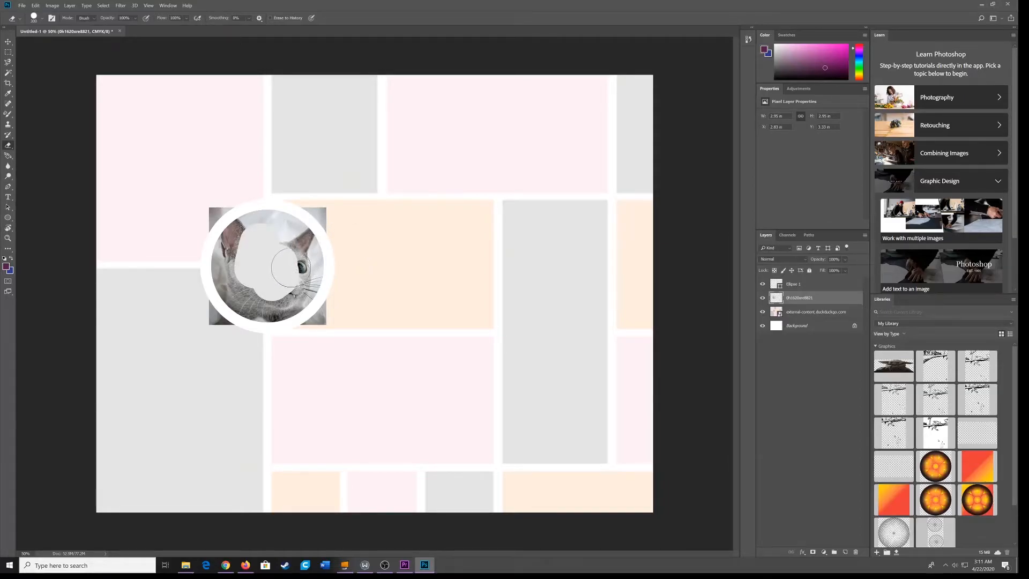
pyautogui.hotkey('ctrl', 'z')
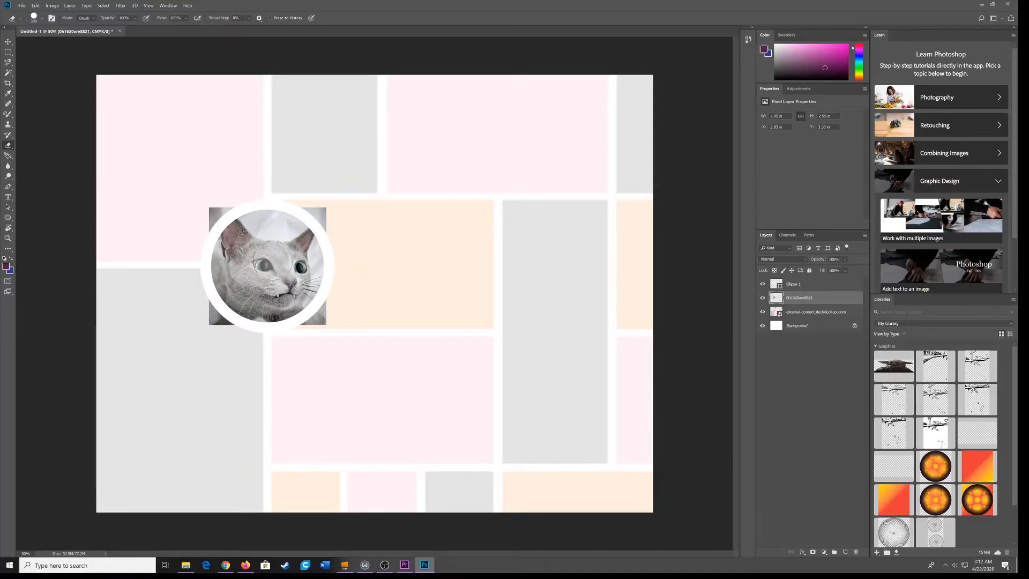
pyautogui.hotkey('ctrl', 'shift', 'z')
pyautogui.hotkey('ctrl', 'z')
pyautogui.hotkey('ctrl', 'shift', 'z')
pyautogui.hotkey('ctrl', 'z')
# Show the document's history and delete the remaining eraser stroke from it
pyautogui.click(168, 6)
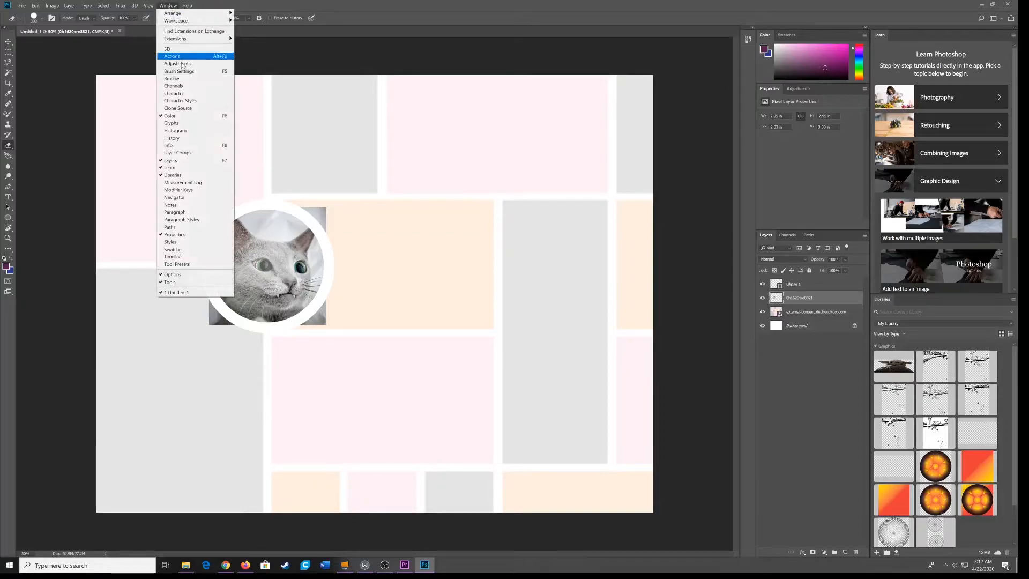
pyautogui.click(171, 138)
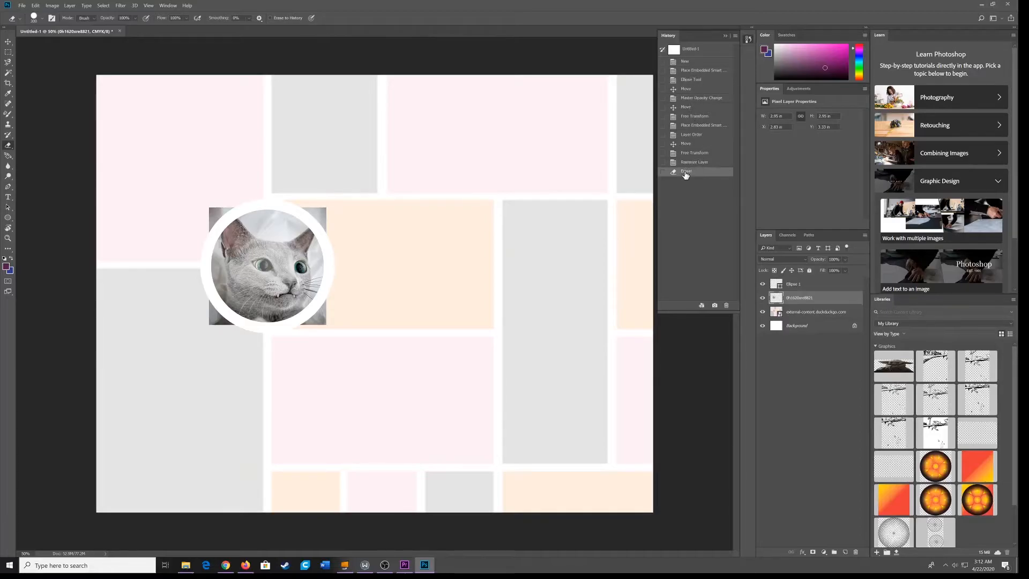
pyautogui.click(727, 305)
pyautogui.click(498, 210)
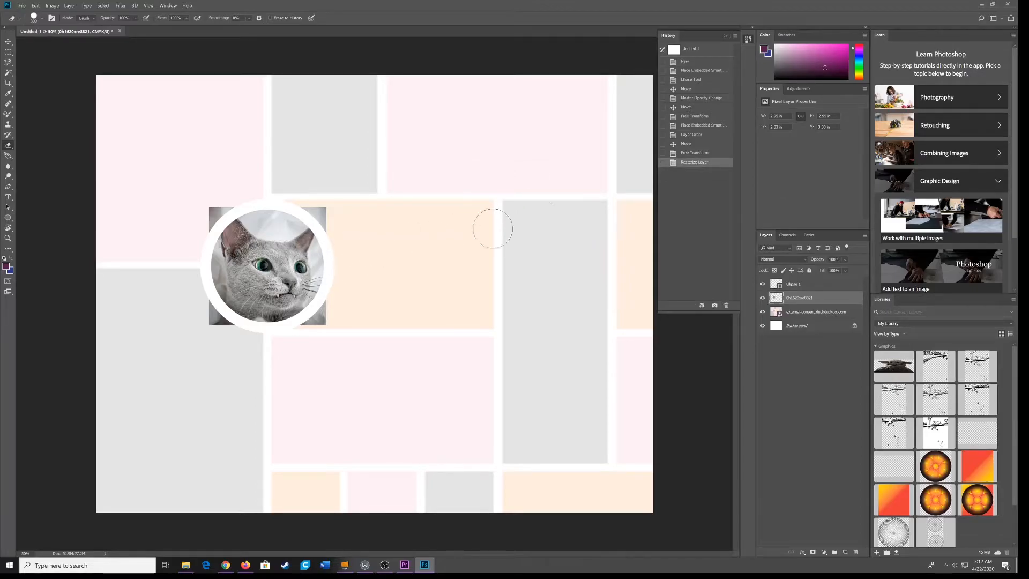
# Adjust the eraser's brush size and erase the four corners of the grey cat photo outside the white ring
pyautogui.click(43, 20)
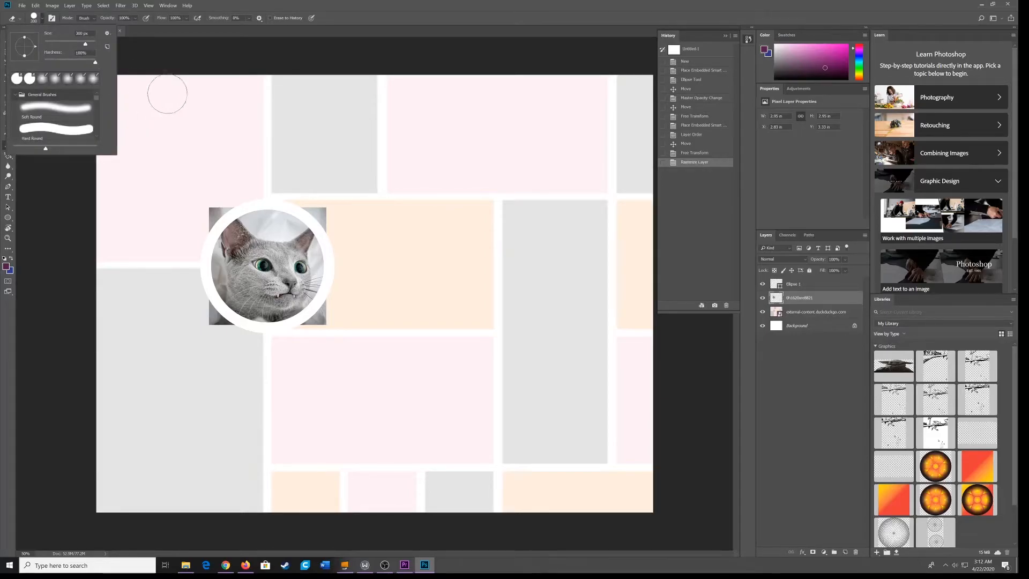
pyautogui.click(231, 6)
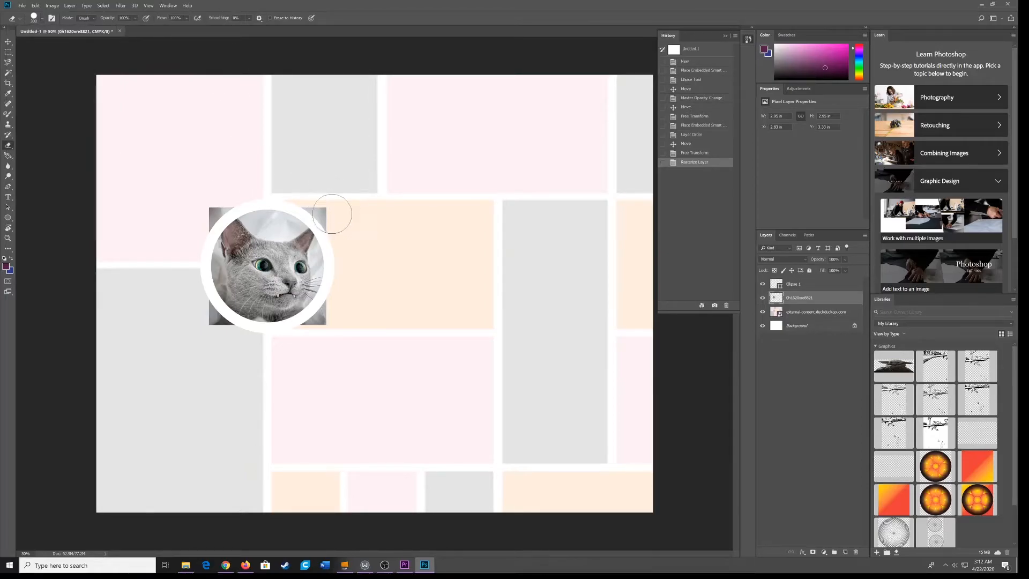
pyautogui.press('[')
pyautogui.press('[')
pyautogui.press('[')
pyautogui.press(']')
pyautogui.press(']')
pyautogui.press(']')
pyautogui.press(']')
pyautogui.press('[')
pyautogui.press('[')
pyautogui.press('[')
pyautogui.press(']')
pyautogui.press(']')
pyautogui.press('[')
pyautogui.click(326, 215)
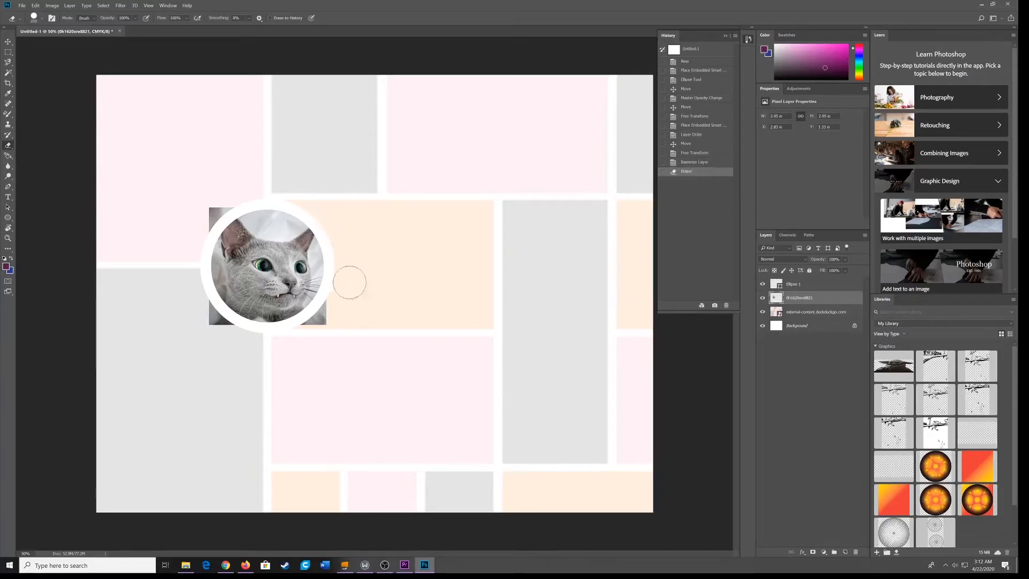
pyautogui.click(329, 323)
pyautogui.moveTo(231, 337)
pyautogui.mouseDown()
pyautogui.moveTo(201, 323)
pyautogui.moveTo(199, 313)
pyautogui.moveTo(212, 322)
pyautogui.moveTo(192, 284)
pyautogui.mouseUp()
pyautogui.moveTo(198, 218)
pyautogui.mouseDown()
pyautogui.moveTo(236, 184)
pyautogui.moveTo(260, 183)
pyautogui.mouseUp()
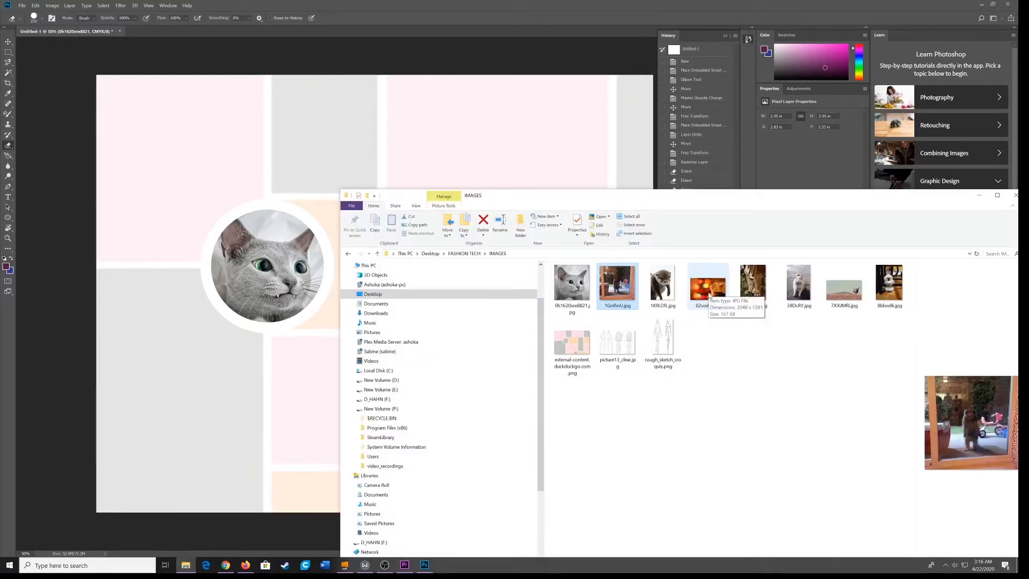
# Place the orange kitten photo at about 21% scale over the cell beside the circle and move its layer beneath the grey cat layer
pyautogui.moveTo(709, 294); pyautogui.dragTo(430, 157)
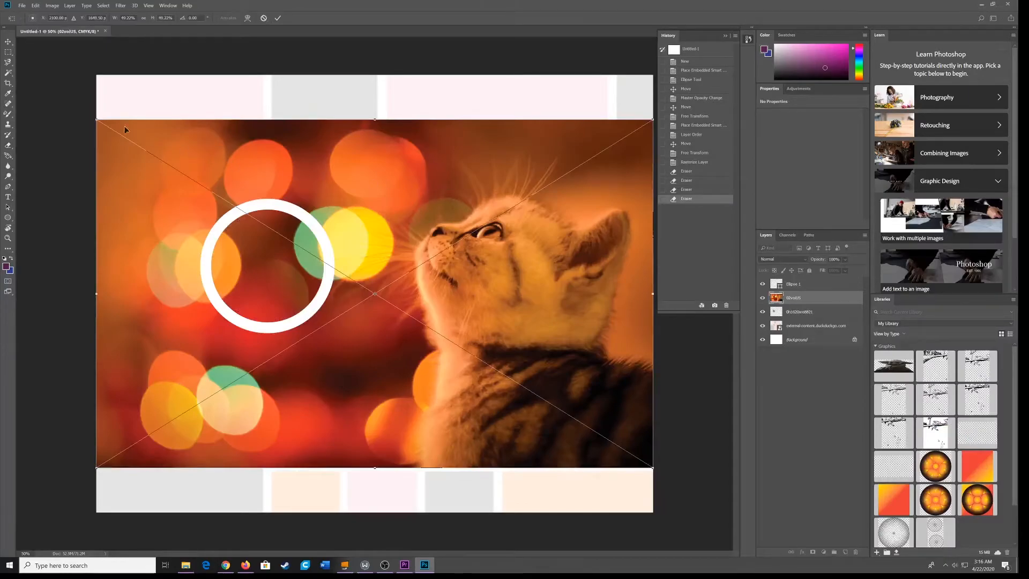
pyautogui.moveTo(94, 117); pyautogui.dragTo(407, 325)
pyautogui.moveTo(541, 368); pyautogui.dragTo(397, 237)
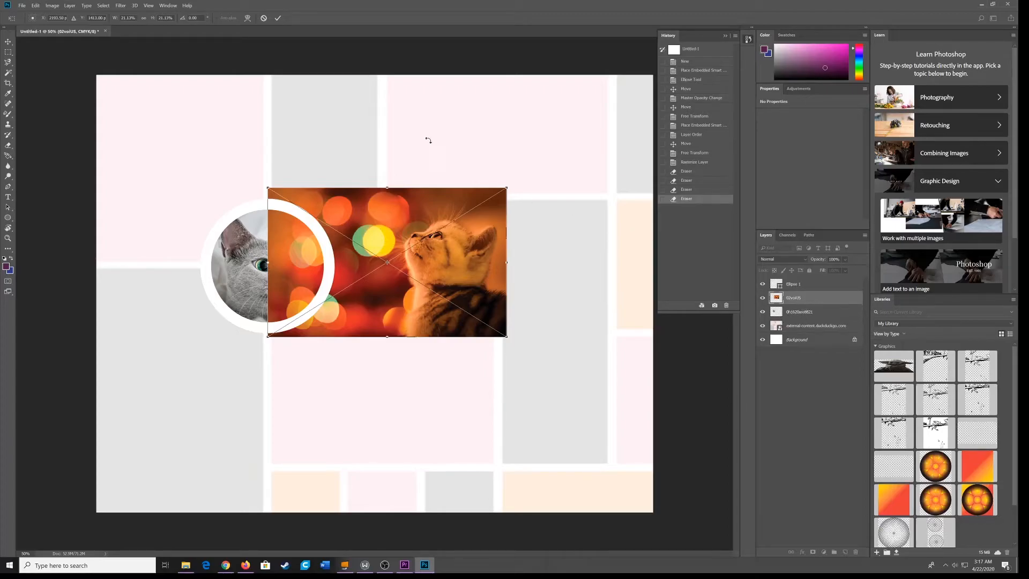
pyautogui.click(278, 19)
pyautogui.moveTo(807, 299); pyautogui.dragTo(812, 322)
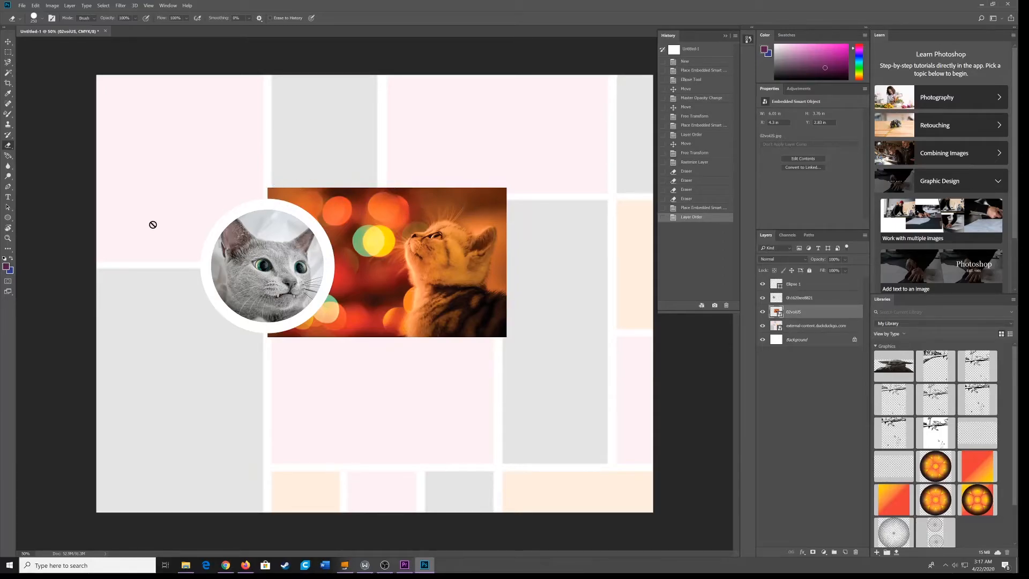
# Draw a horizontal 82 px white line with the Line tool along the upper gutter, from the circle to the right canvas edge
pyautogui.click(8, 217)
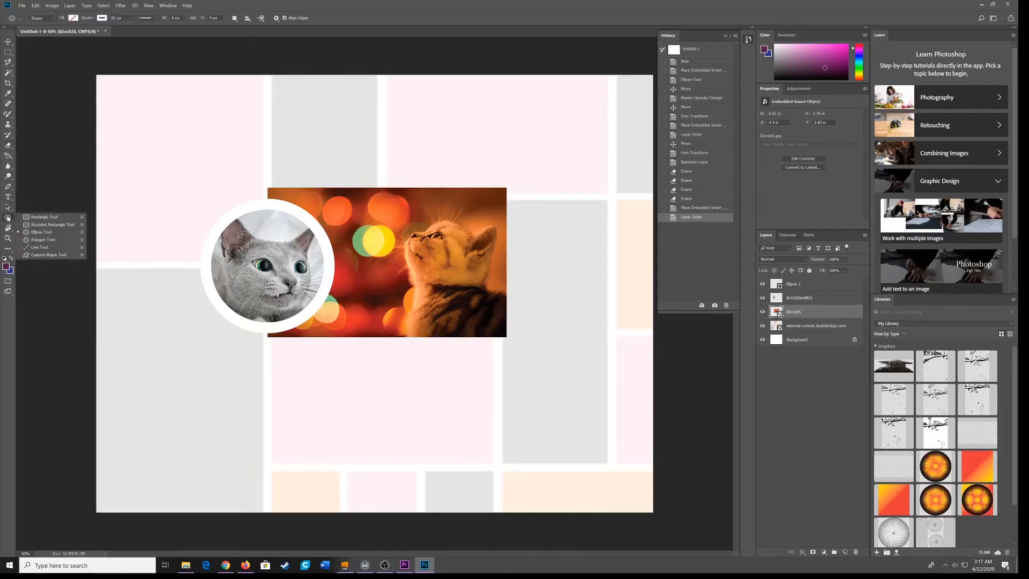
pyautogui.click(8, 218)
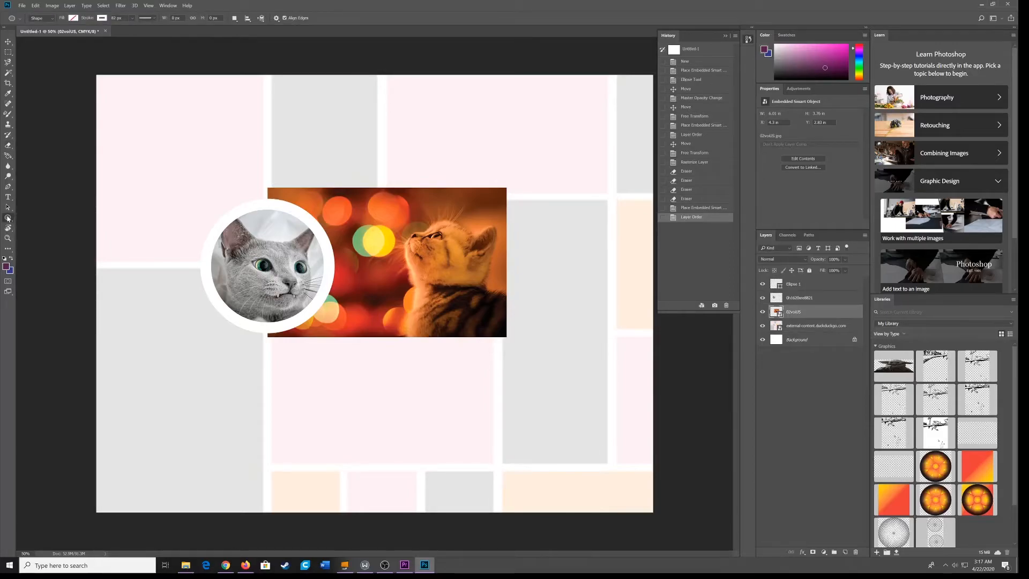
pyautogui.rightClick(8, 219)
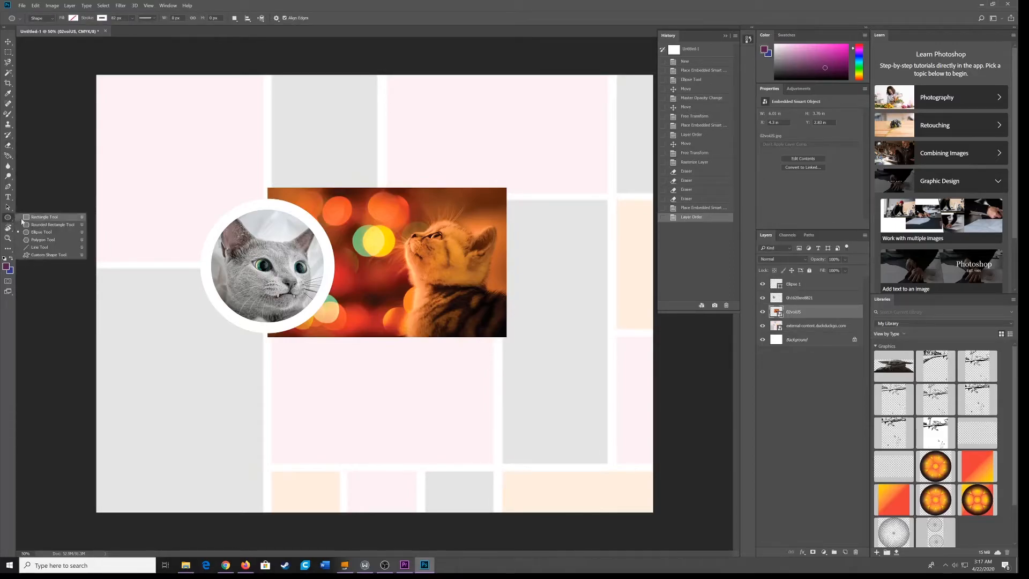
pyautogui.click(38, 247)
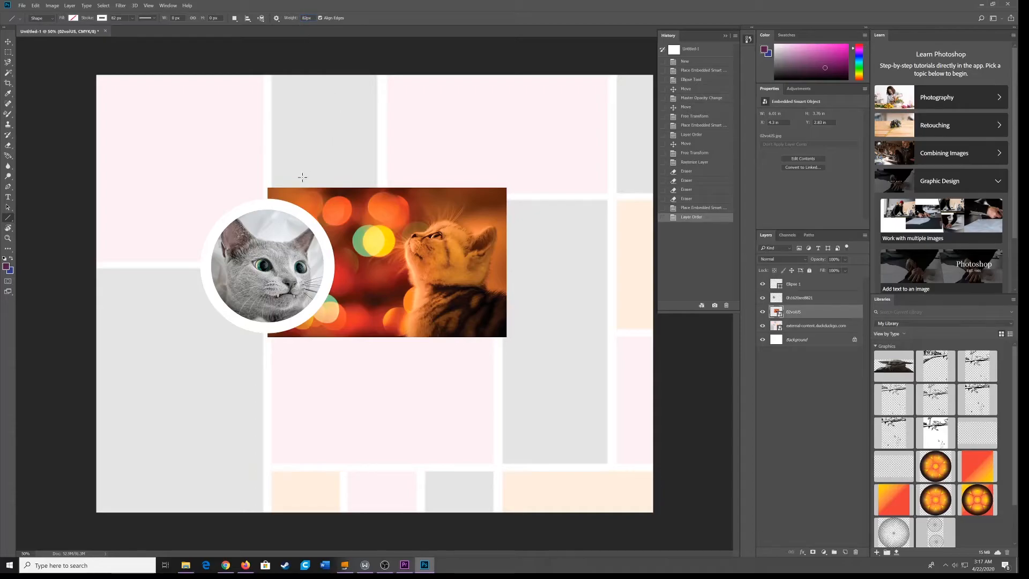
pyautogui.moveTo(267, 203); pyautogui.dragTo(663, 200)
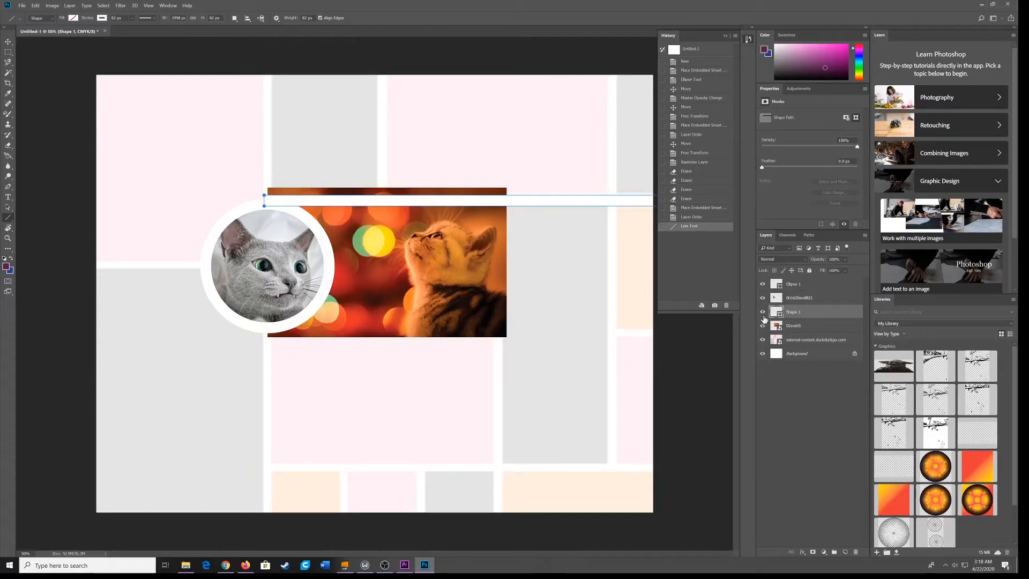
# Hide the orange kitten photo's layer to expose the template beneath it
pyautogui.click(762, 298)
pyautogui.click(763, 298)
pyautogui.click(763, 326)
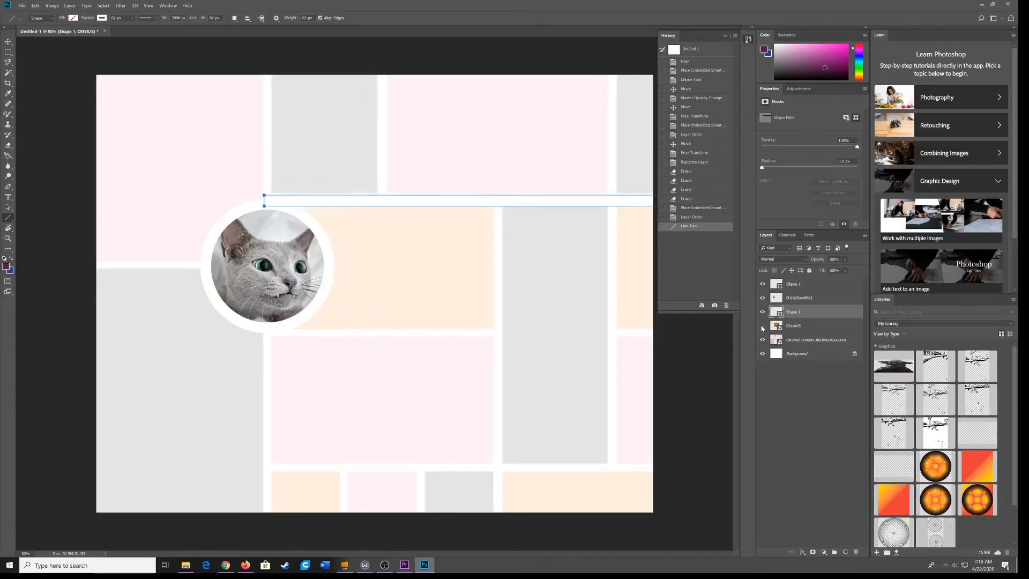
pyautogui.click(762, 325)
# Draw 82 px white lines over the template's remaining horizontal gutters, including the one left of the circle
pyautogui.moveTo(262, 333); pyautogui.dragTo(502, 331)
pyautogui.moveTo(615, 333); pyautogui.dragTo(656, 332)
pyautogui.moveTo(83, 266); pyautogui.dragTo(202, 266)
pyautogui.moveTo(262, 468); pyautogui.dragTo(658, 470)
# Draw 82 px white lines over all the template's vertical gutters in the upper, middle and lower rows
pyautogui.moveTo(265, 67); pyautogui.dragTo(265, 204)
pyautogui.moveTo(382, 68); pyautogui.dragTo(382, 201)
pyautogui.moveTo(610, 67); pyautogui.dragTo(623, 203)
pyautogui.moveTo(497, 200); pyautogui.dragTo(497, 468)
pyautogui.moveTo(610, 198); pyautogui.dragTo(611, 471)
pyautogui.moveTo(497, 468); pyautogui.dragTo(497, 517)
pyautogui.moveTo(419, 470); pyautogui.dragTo(421, 512)
pyautogui.moveTo(341, 469); pyautogui.dragTo(341, 519)
pyautogui.moveTo(265, 333); pyautogui.dragTo(269, 518)
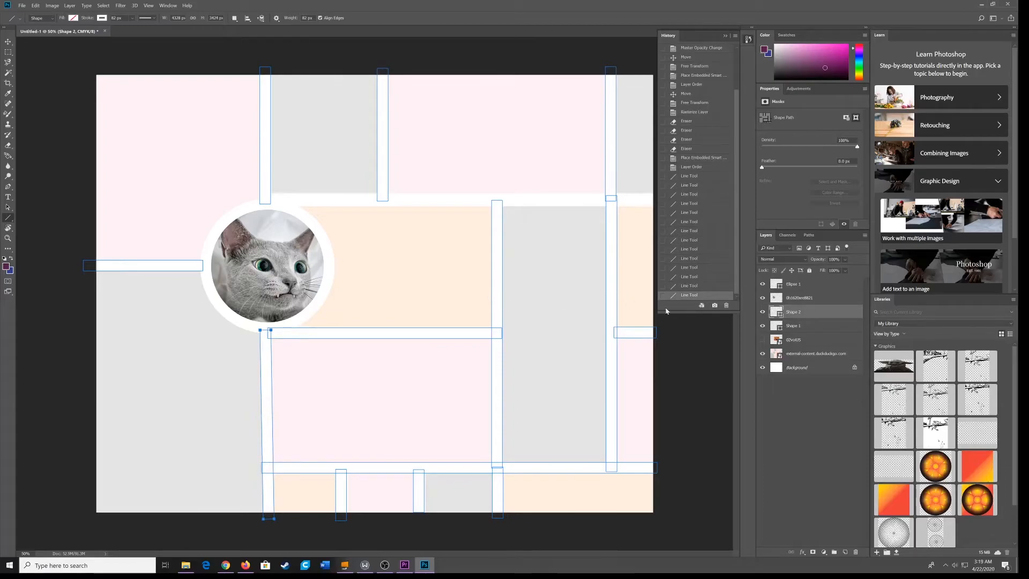
# Hide the collage template layer and unlock the Background layer
pyautogui.click(762, 353)
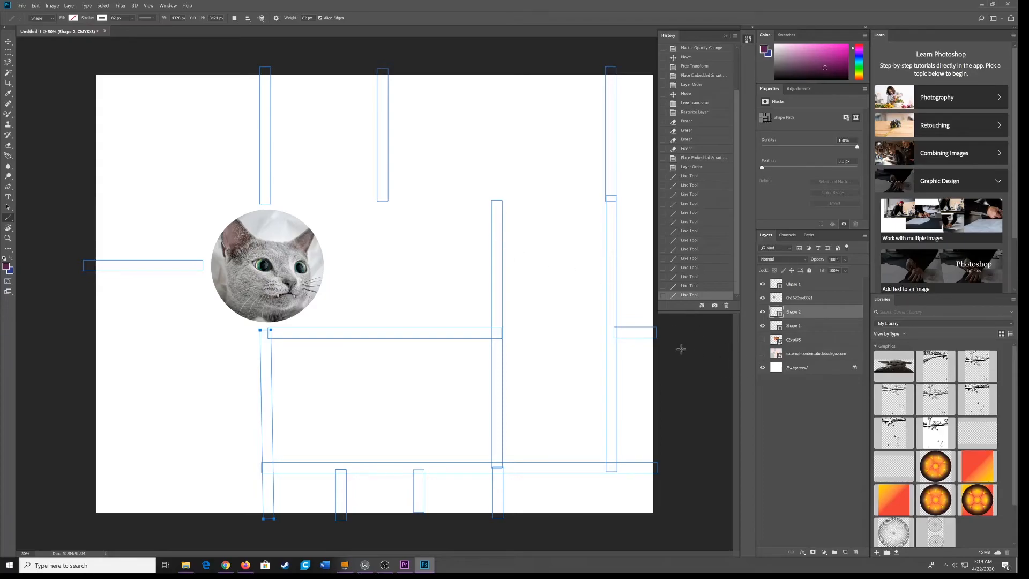
pyautogui.click(854, 369)
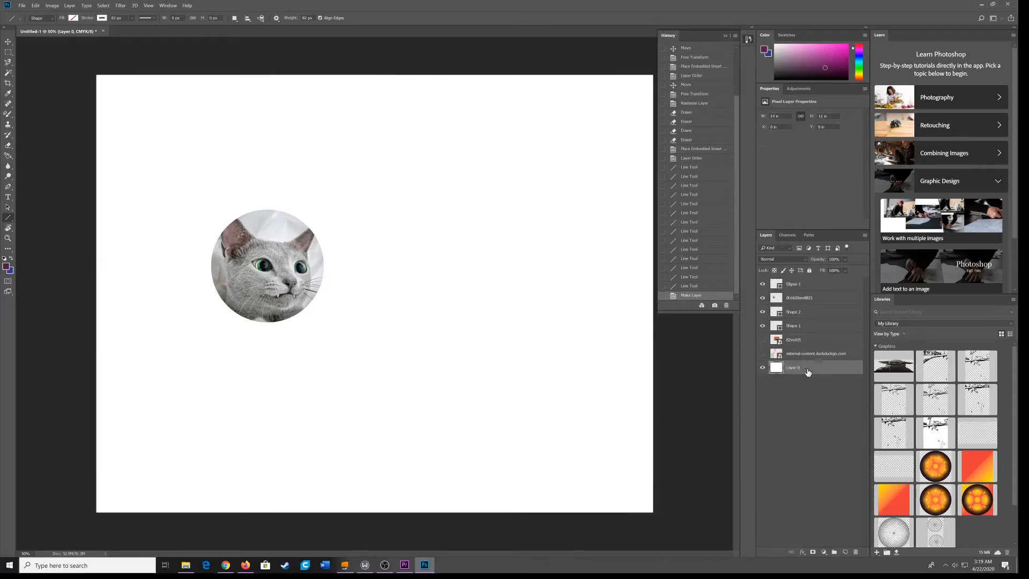
# Add a dusty pink Color Overlay at 42% opacity to the unlocked background layer
pyautogui.doubleClick(795, 364)
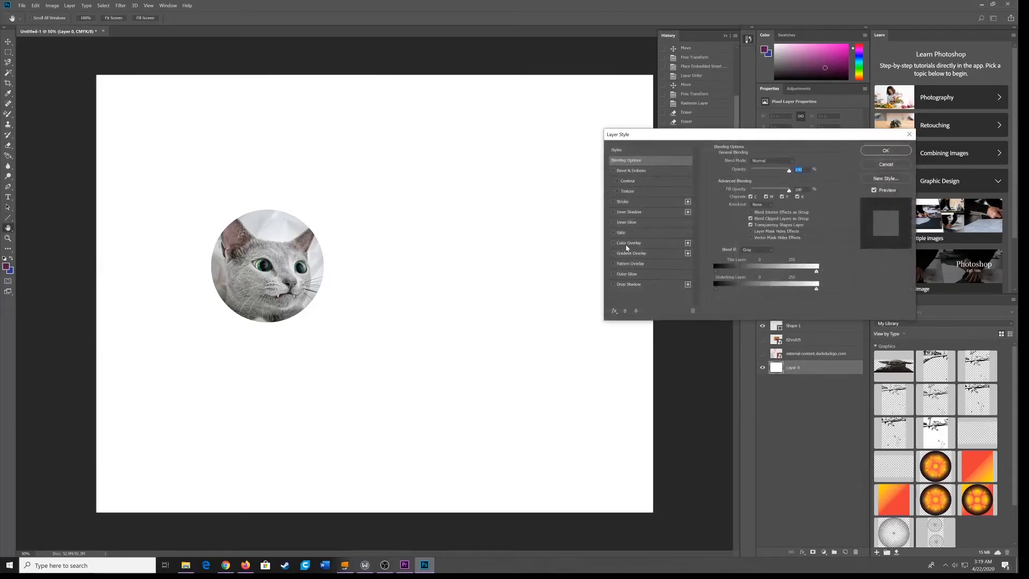
pyautogui.click(612, 243)
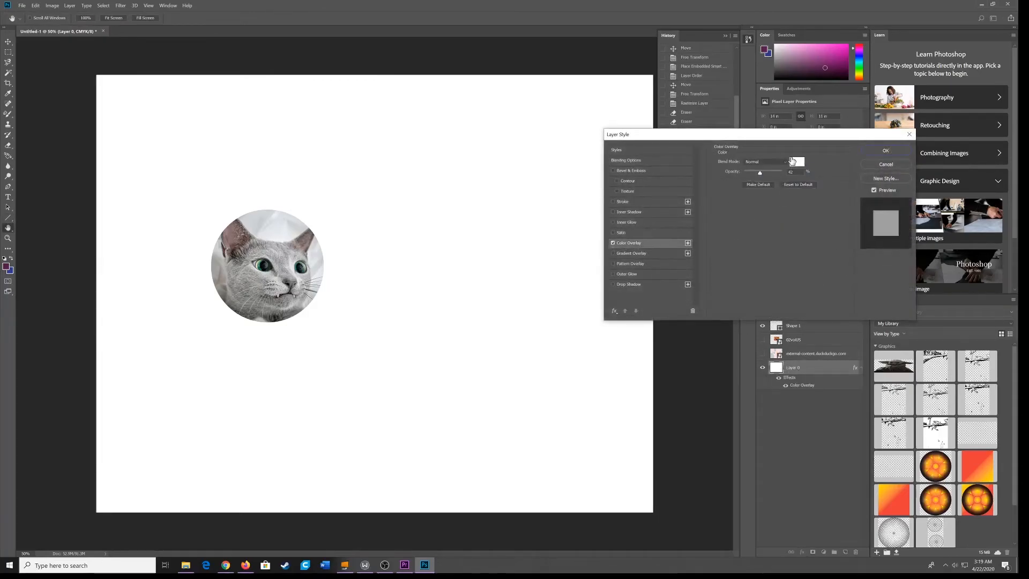
pyautogui.click(796, 163)
pyautogui.moveTo(456, 155); pyautogui.dragTo(384, 167)
pyautogui.click(549, 141)
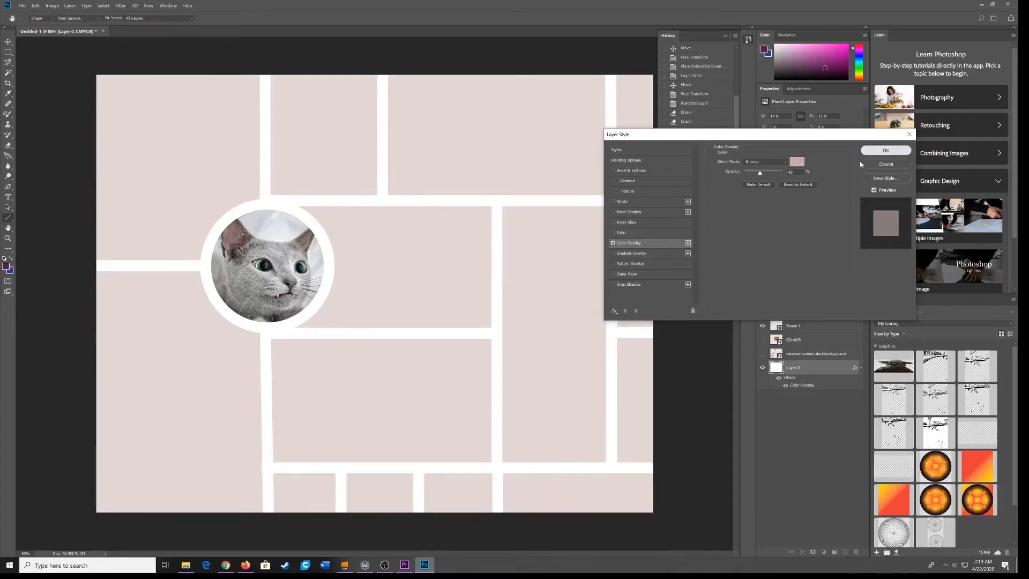
pyautogui.click(879, 152)
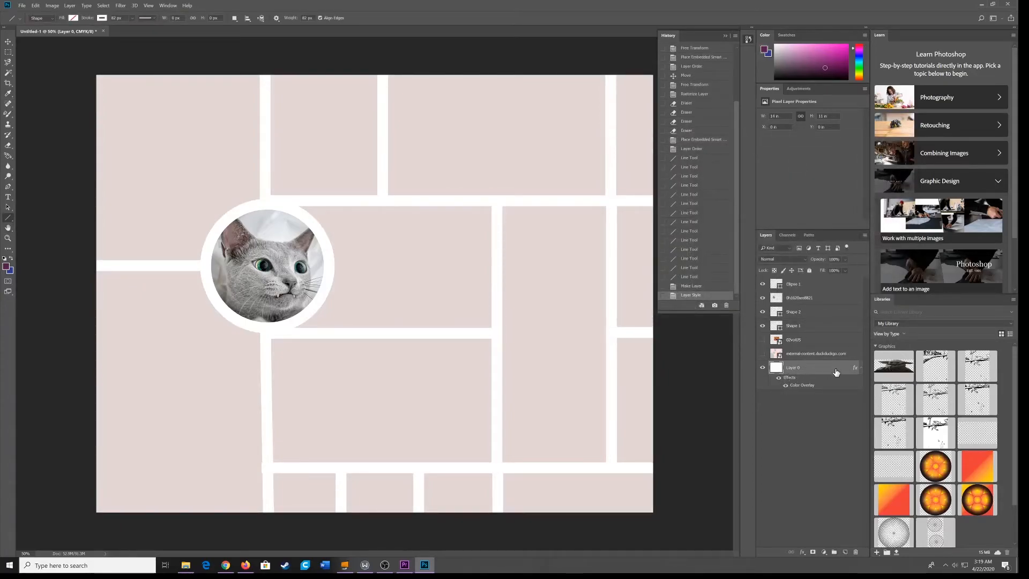
# Change the background layer's Color Overlay colour to violet-blue 5015d7
pyautogui.doubleClick(778, 366)
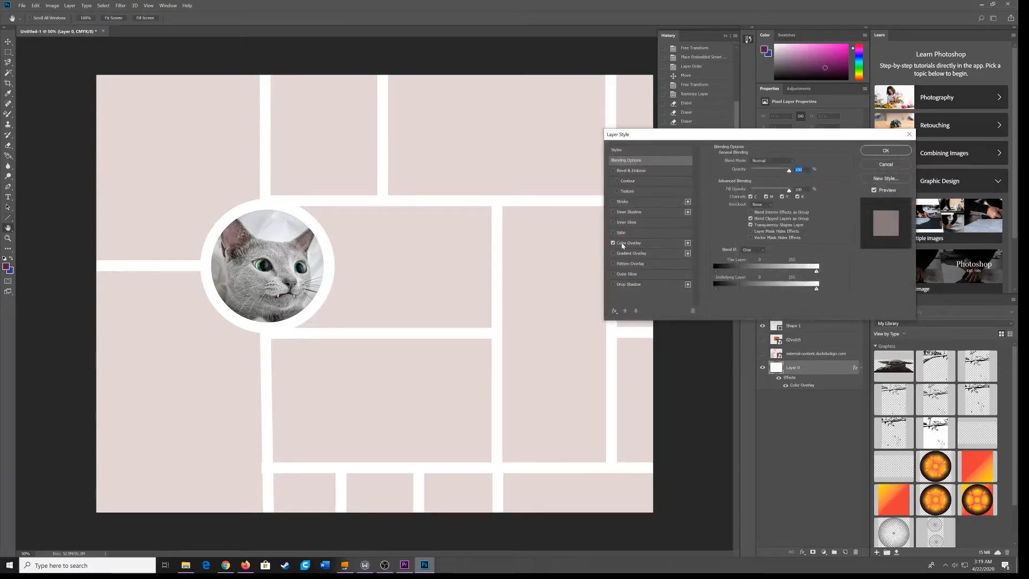
pyautogui.click(643, 244)
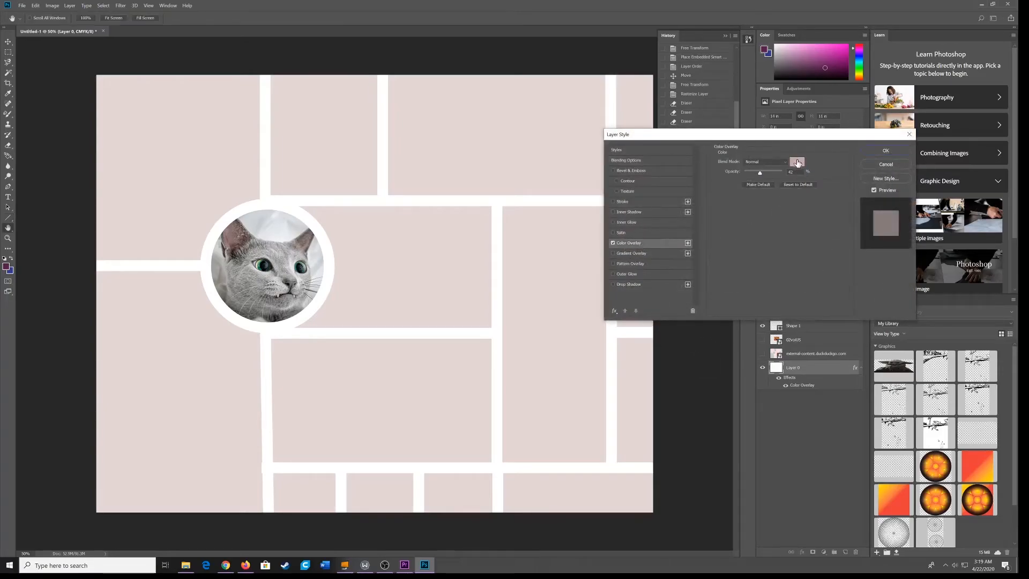
pyautogui.click(797, 163)
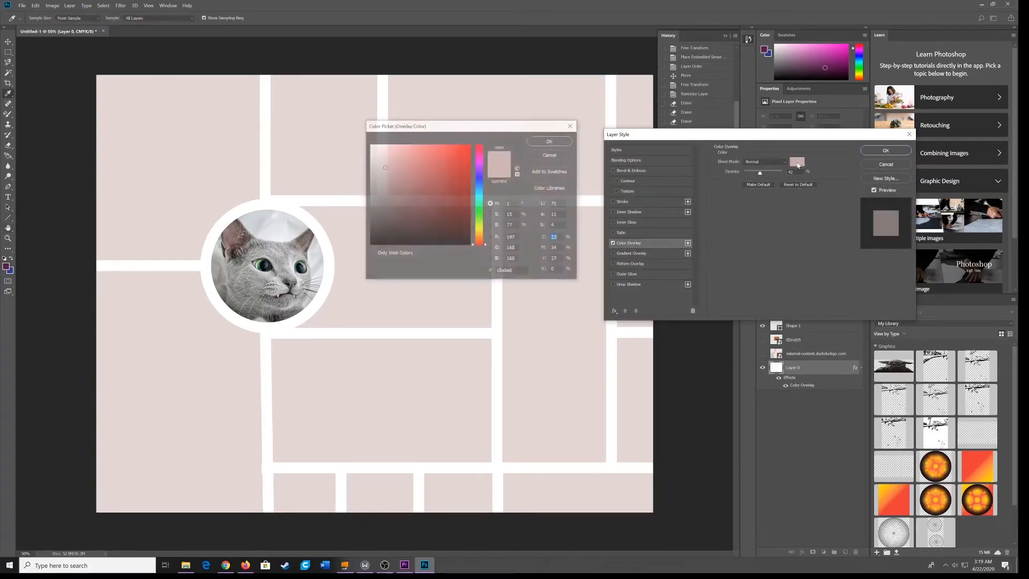
pyautogui.click(479, 173)
pyautogui.click(460, 160)
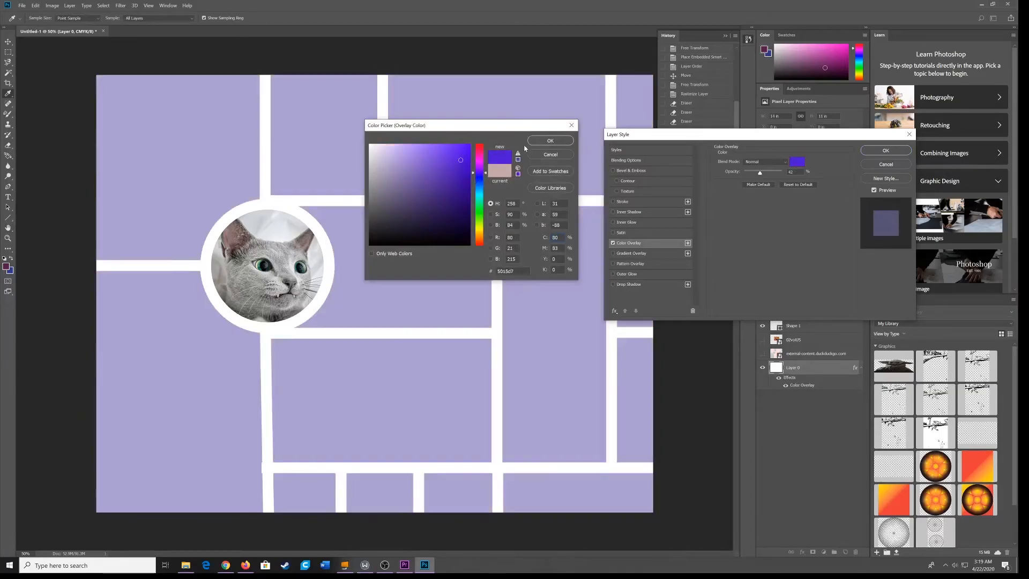
pyautogui.click(539, 142)
pyautogui.click(872, 152)
# Toggle the background layer's visibility off and on to compare the board with and without its violet fill
pyautogui.click(762, 368)
pyautogui.click(762, 368)
pyautogui.click(763, 368)
pyautogui.click(762, 367)
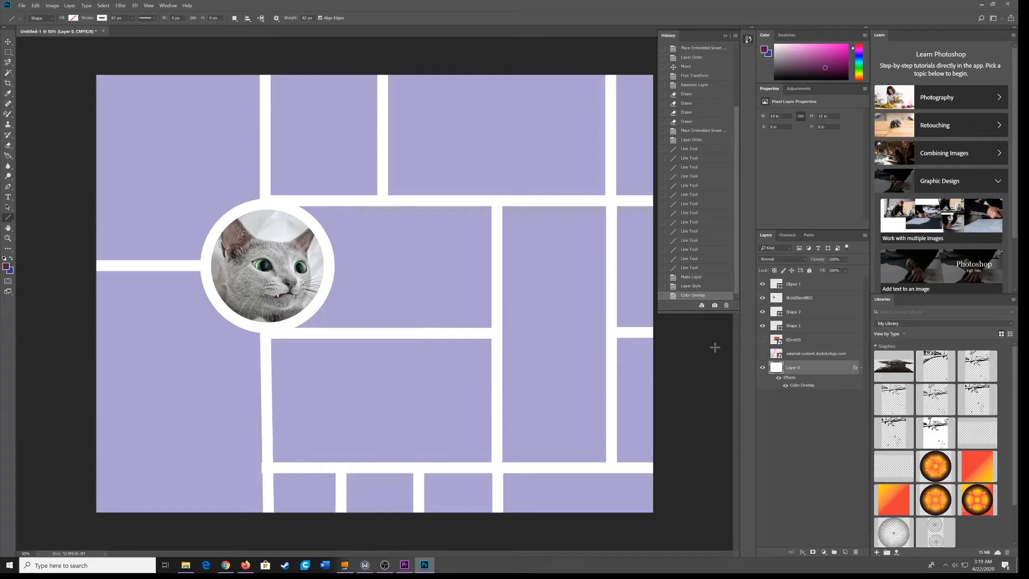
# Show the hidden orange kitten photo layer and switch to the Eraser, undoing a trial stroke along the photo's upper edge
pyautogui.click(762, 339)
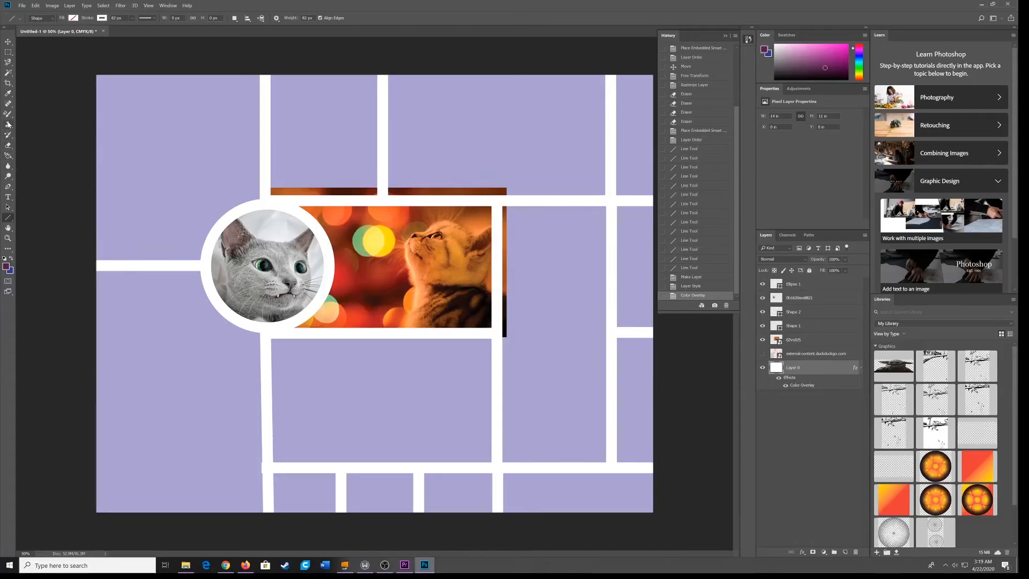
pyautogui.click(8, 146)
pyautogui.moveTo(273, 178); pyautogui.dragTo(383, 174)
pyautogui.hotkey('ctrl', 'z')
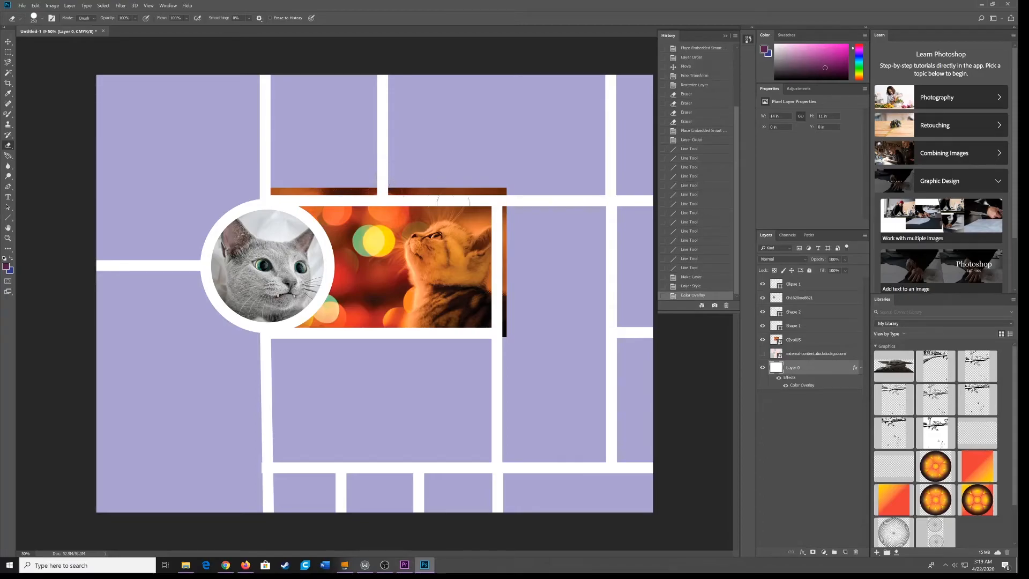
# Rasterize the orange kitten photo layer and erase the parts that stick out above and right of its frame
pyautogui.click(803, 340)
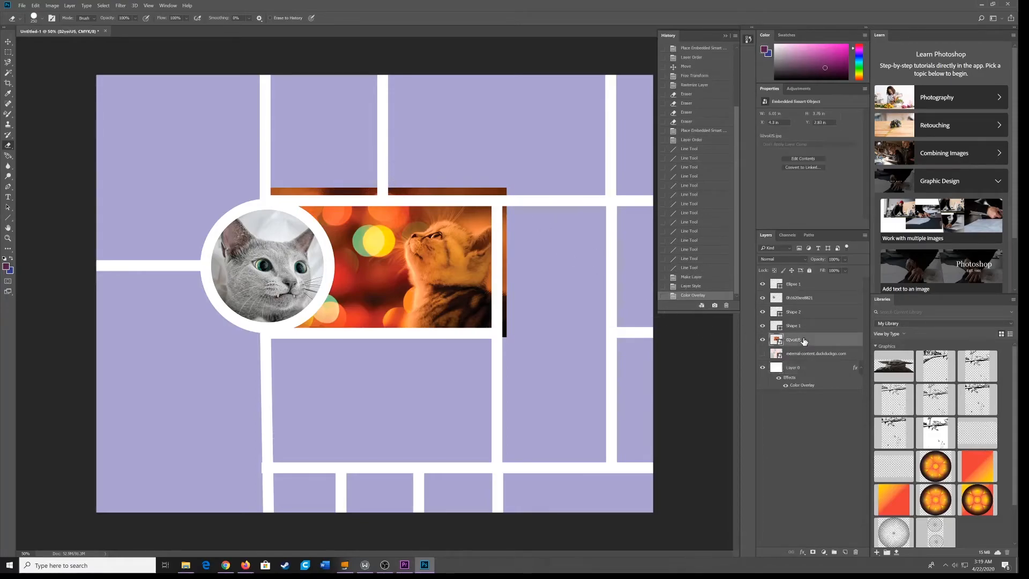
pyautogui.click(763, 339)
pyautogui.click(762, 340)
pyautogui.rightClick(813, 341)
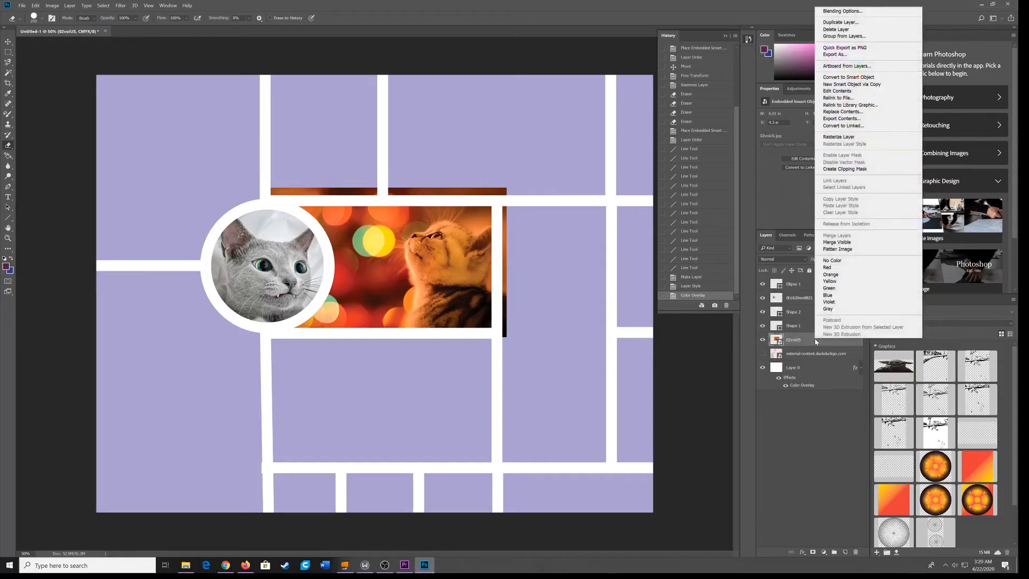
pyautogui.click(832, 137)
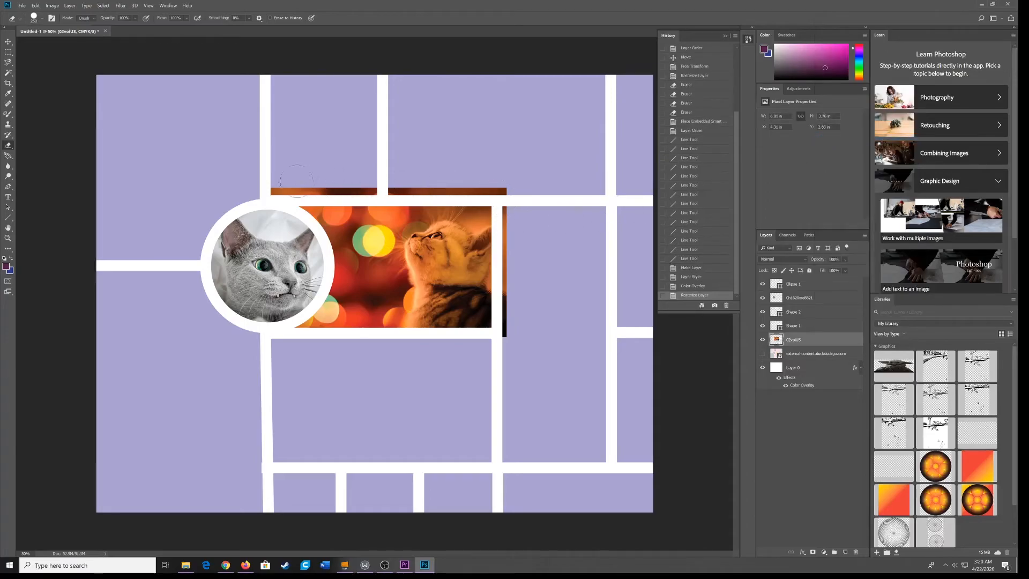
pyautogui.moveTo(277, 180)
pyautogui.mouseDown()
pyautogui.moveTo(514, 186)
pyautogui.moveTo(513, 335)
pyautogui.moveTo(515, 233)
pyautogui.moveTo(522, 313)
pyautogui.mouseUp()
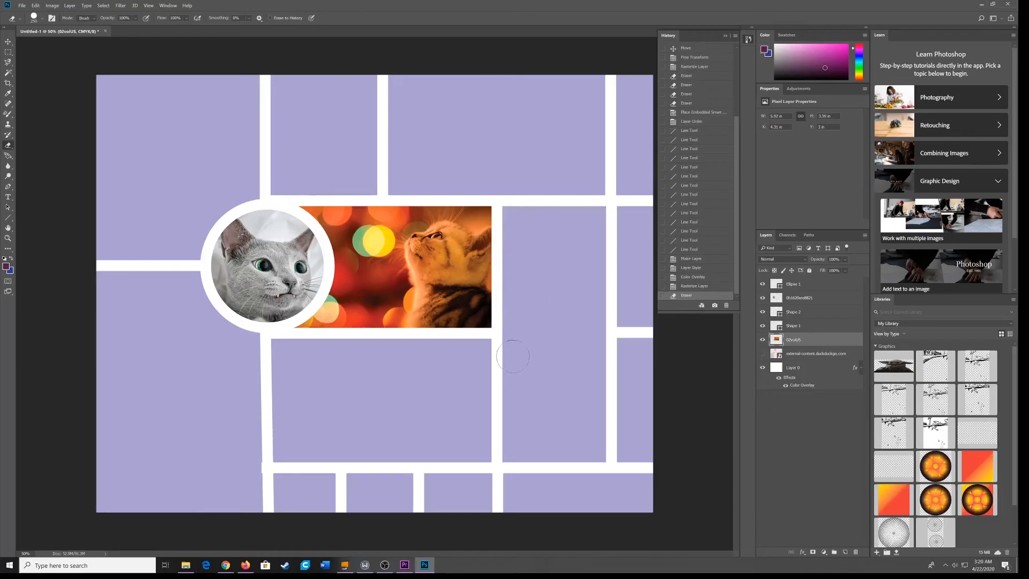
# Toggle the Ellipse 1 and Shape 2 layers off and on to check what each contributes to the frame
pyautogui.click(763, 285)
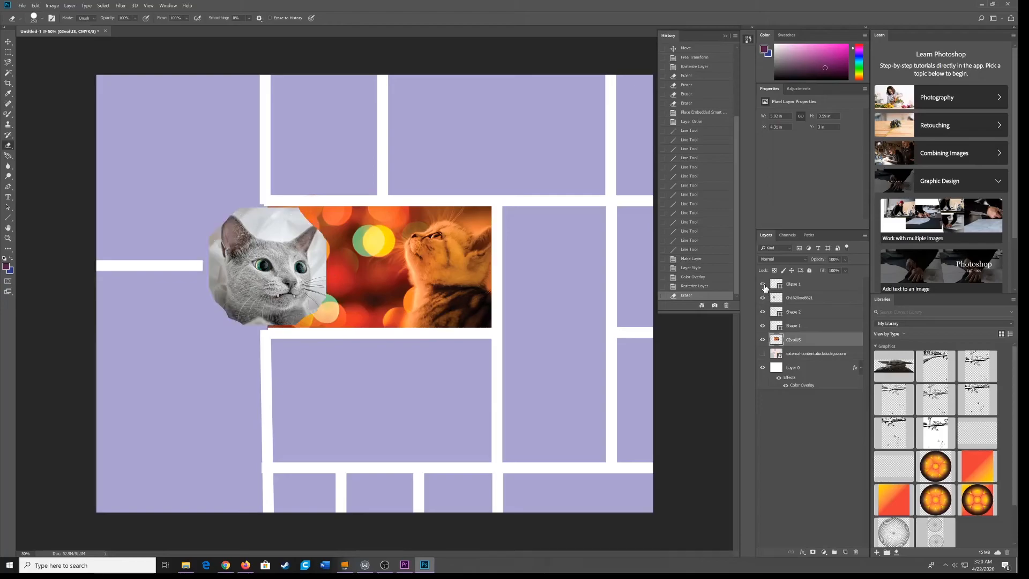
pyautogui.click(763, 285)
pyautogui.click(763, 312)
pyautogui.click(763, 312)
pyautogui.click(763, 313)
pyautogui.click(763, 313)
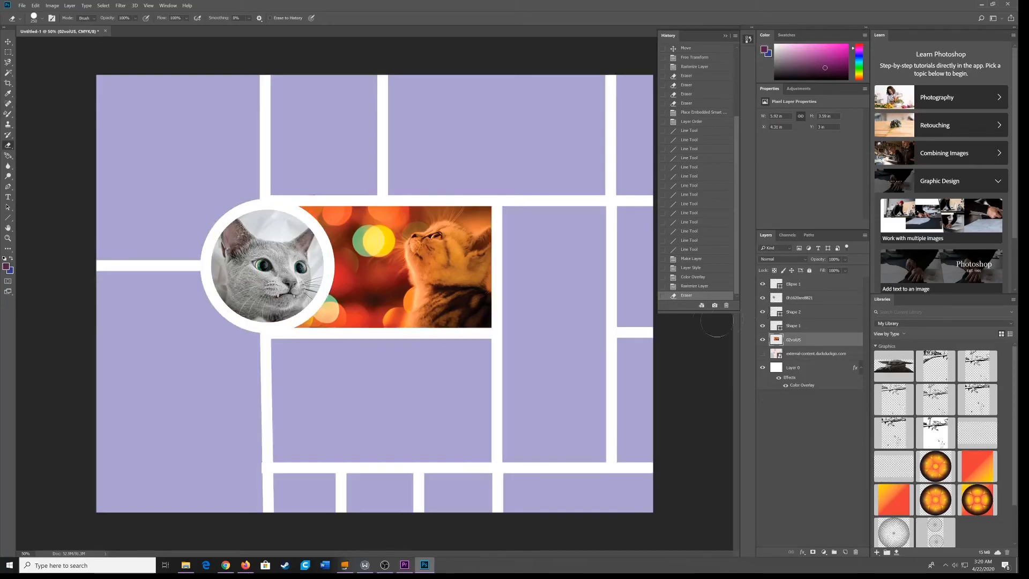
# Place the tiger cub image from the IMAGES folder, scaled to about 80%, over the tall cell right of the kitten photo
pyautogui.click(185, 564)
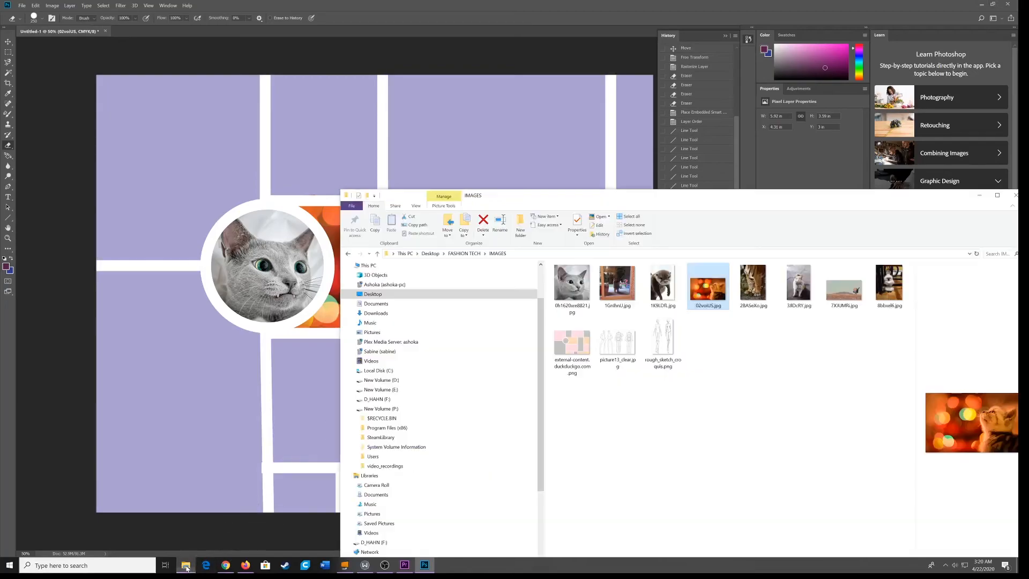
pyautogui.moveTo(751, 288); pyautogui.dragTo(461, 173)
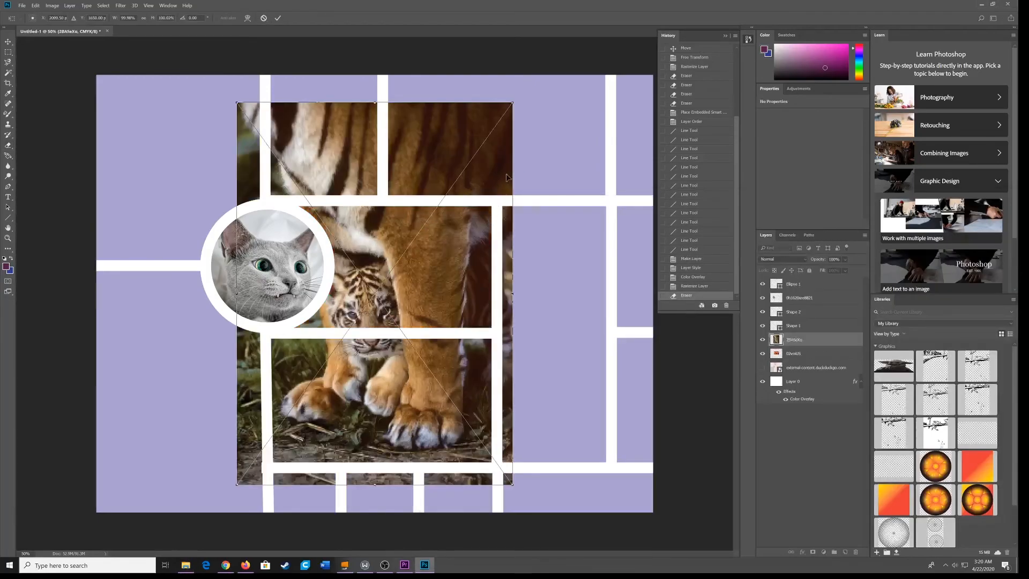
pyautogui.moveTo(515, 100); pyautogui.dragTo(510, 204)
pyautogui.moveTo(413, 276); pyautogui.dragTo(605, 277)
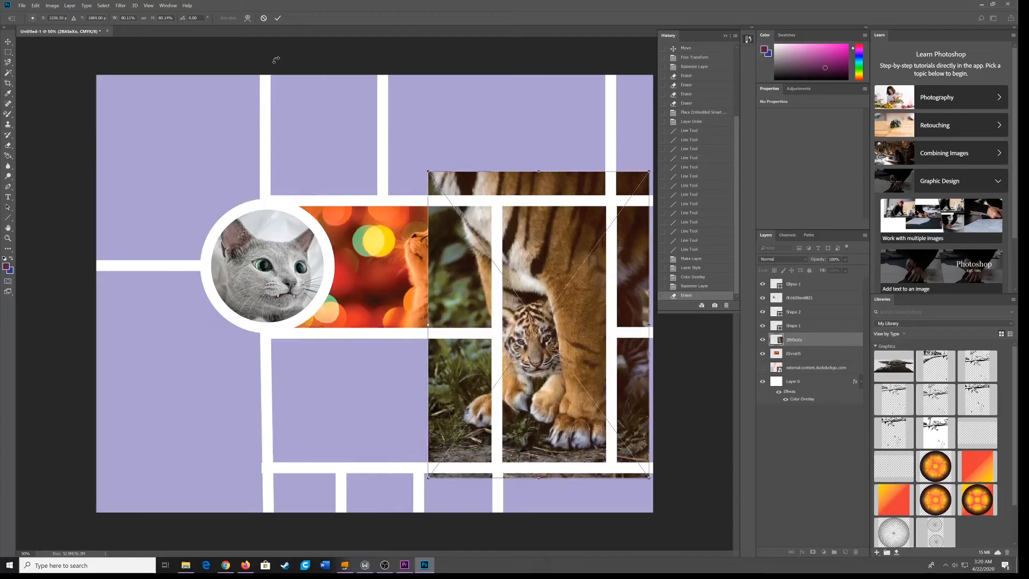
pyautogui.click(278, 22)
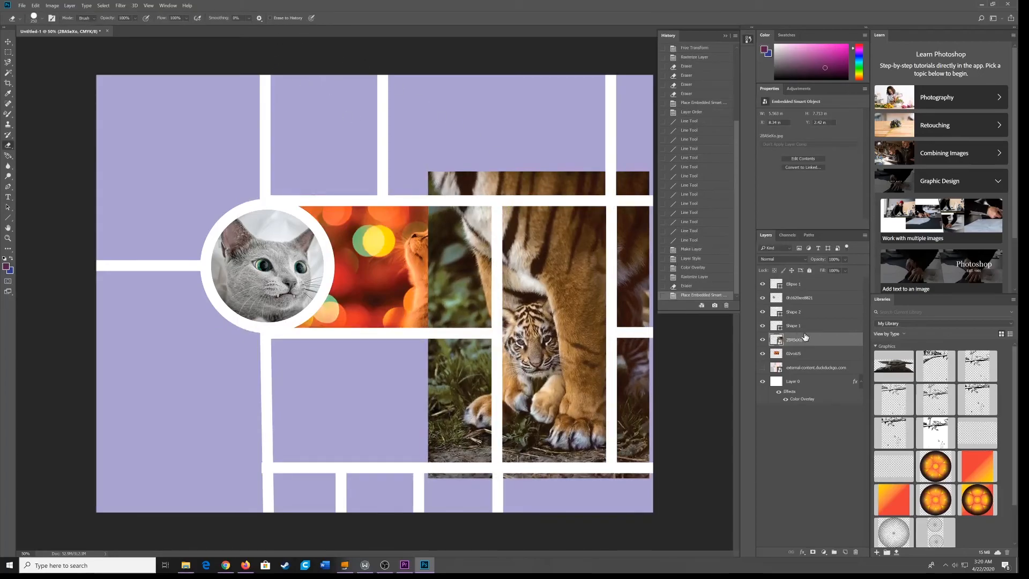
# Move the tiger layer beneath the kitten photo layer and shift the image slightly right to centre the cub in the tall cell
pyautogui.moveTo(810, 343); pyautogui.dragTo(807, 361)
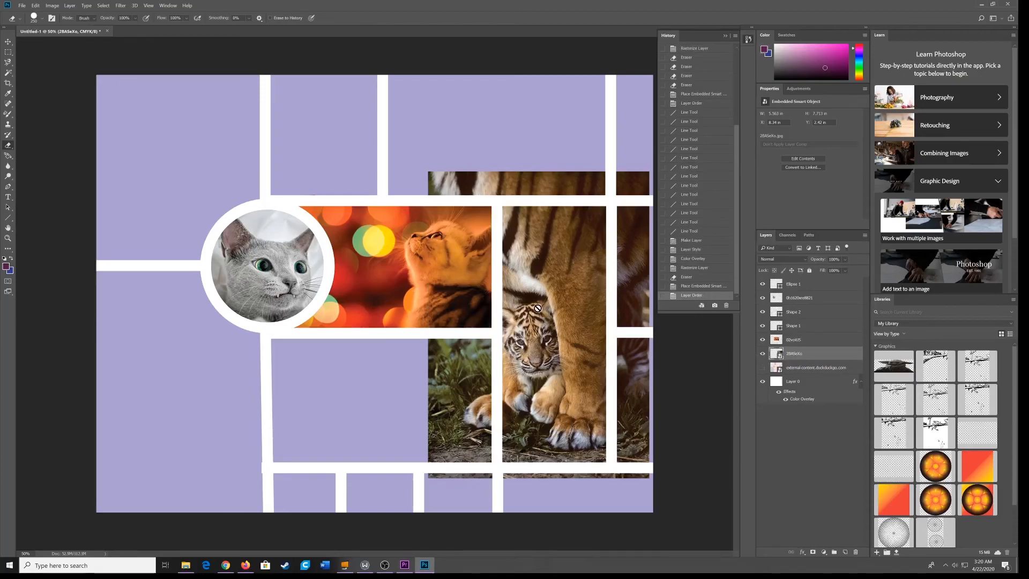
pyautogui.press('v')
pyautogui.moveTo(533, 299); pyautogui.dragTo(550, 299)
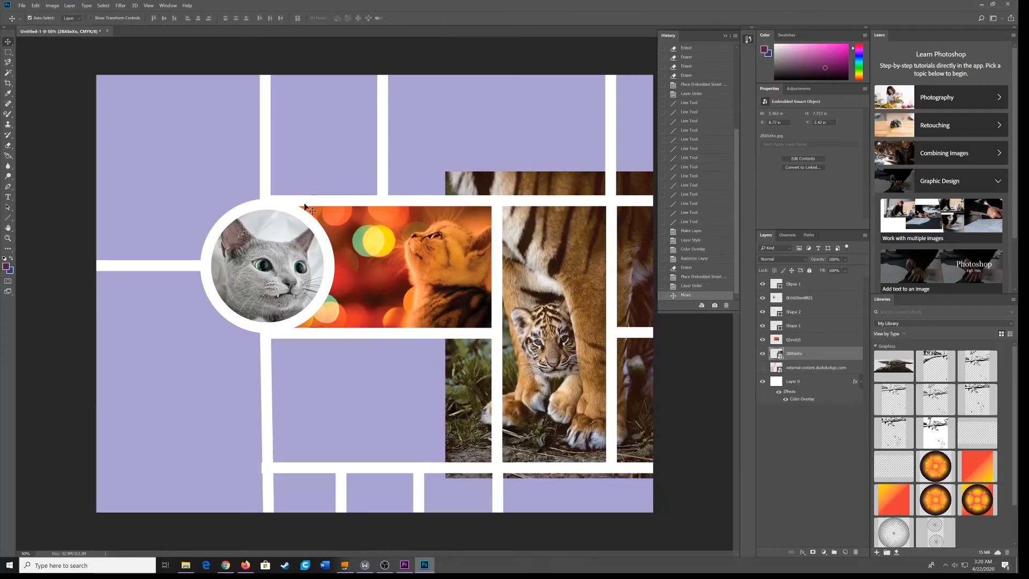
# Rasterize the tiger layer and erase everything outside the tall cell's white lines
pyautogui.click(8, 145)
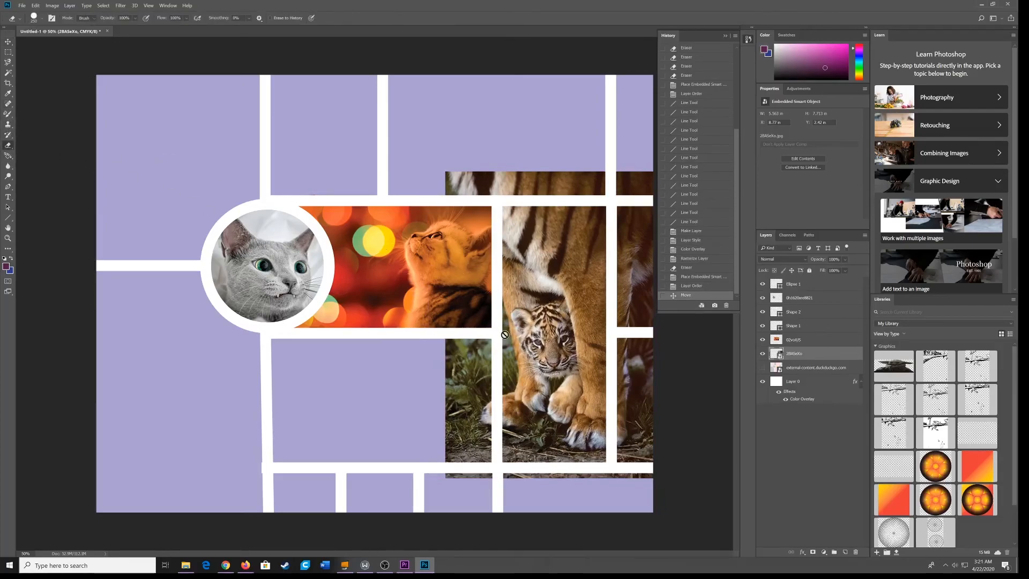
pyautogui.rightClick(819, 355)
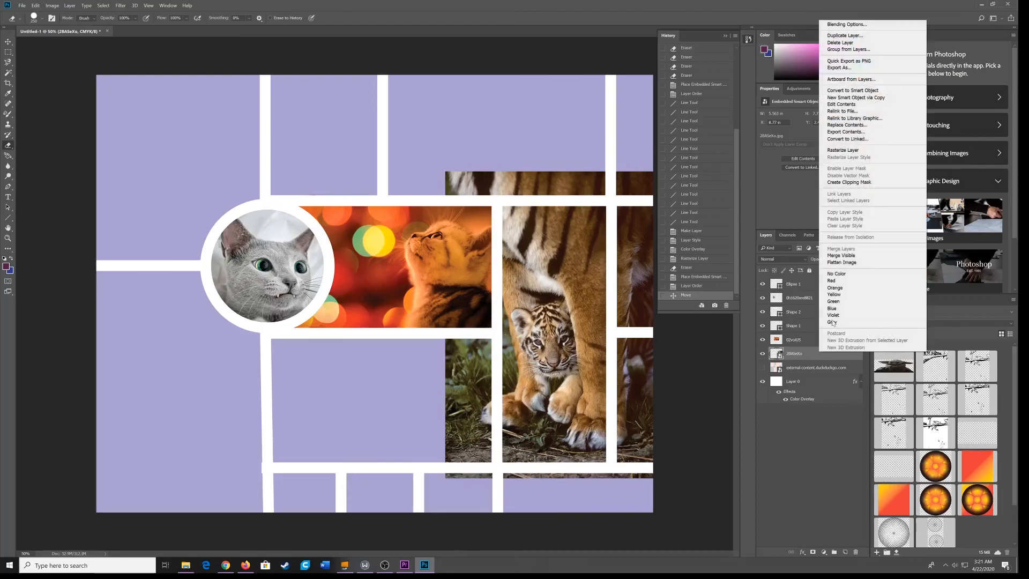
pyautogui.click(846, 152)
pyautogui.moveTo(460, 350)
pyautogui.mouseDown()
pyautogui.moveTo(483, 352)
pyautogui.moveTo(484, 455)
pyautogui.moveTo(475, 467)
pyautogui.moveTo(452, 438)
pyautogui.moveTo(454, 397)
pyautogui.mouseUp()
pyautogui.moveTo(495, 474)
pyautogui.mouseDown()
pyautogui.moveTo(657, 478)
pyautogui.moveTo(641, 471)
pyautogui.moveTo(635, 445)
pyautogui.moveTo(630, 461)
pyautogui.moveTo(633, 343)
pyautogui.moveTo(646, 418)
pyautogui.moveTo(644, 452)
pyautogui.moveTo(627, 291)
pyautogui.moveTo(633, 202)
pyautogui.moveTo(651, 243)
pyautogui.moveTo(650, 326)
pyautogui.moveTo(637, 176)
pyautogui.moveTo(646, 184)
pyautogui.moveTo(433, 176)
pyautogui.moveTo(604, 185)
pyautogui.mouseUp()
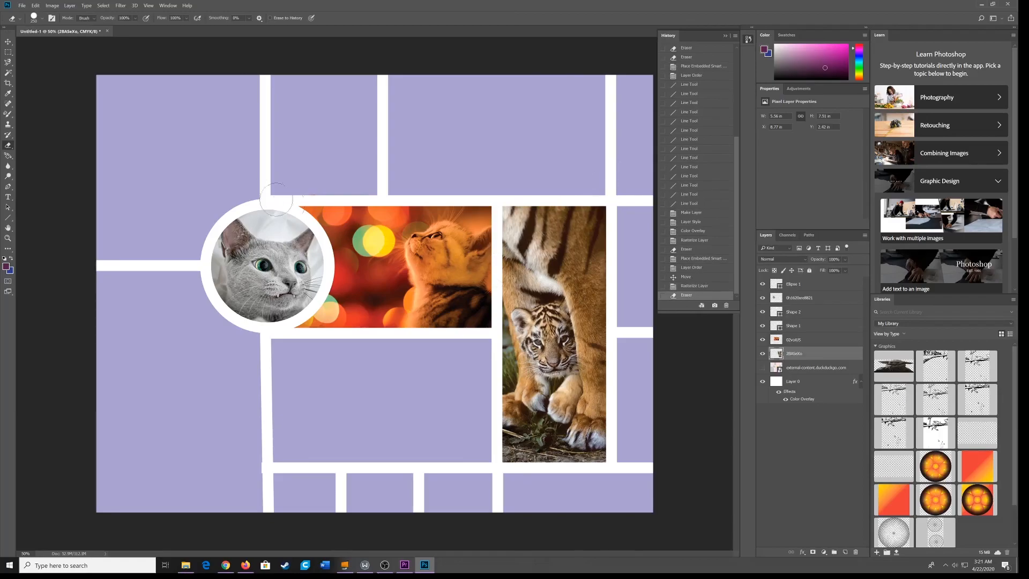